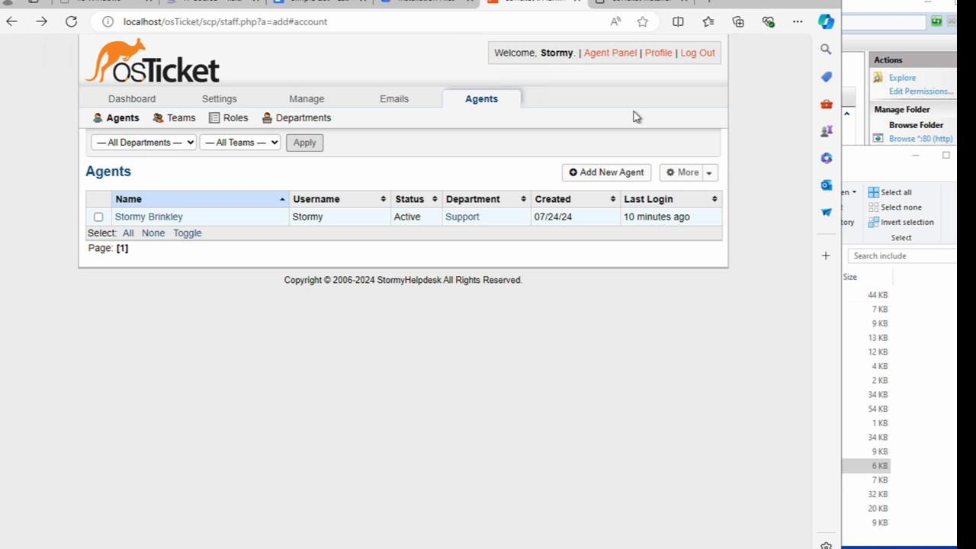
- Reload the Agents list, which shows one active agent in the Support department
{"action": "left_click", "coordinate": [492, 107]}
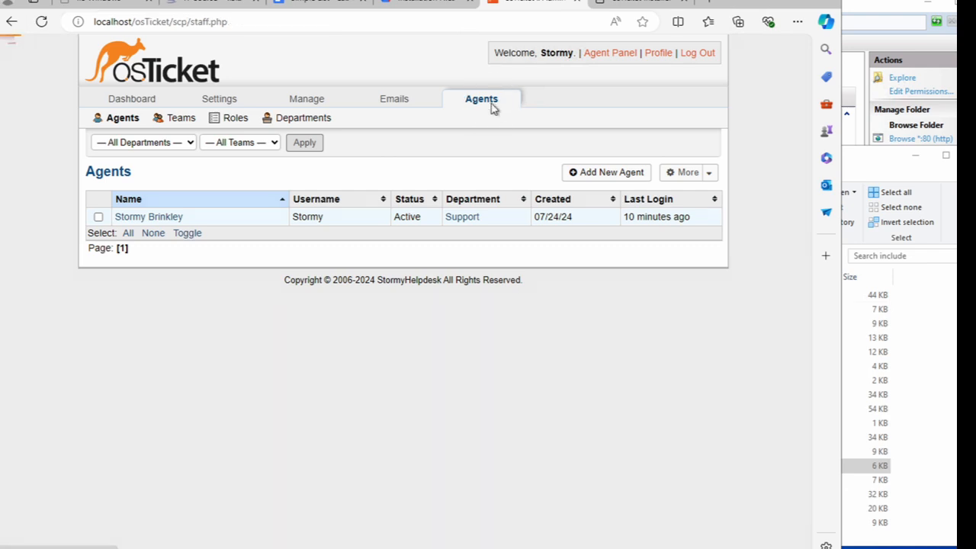
- From Agents > Roles, begin a new role and enter Supreme Admin as its name
{"action": "left_click", "coordinate": [232, 121]}
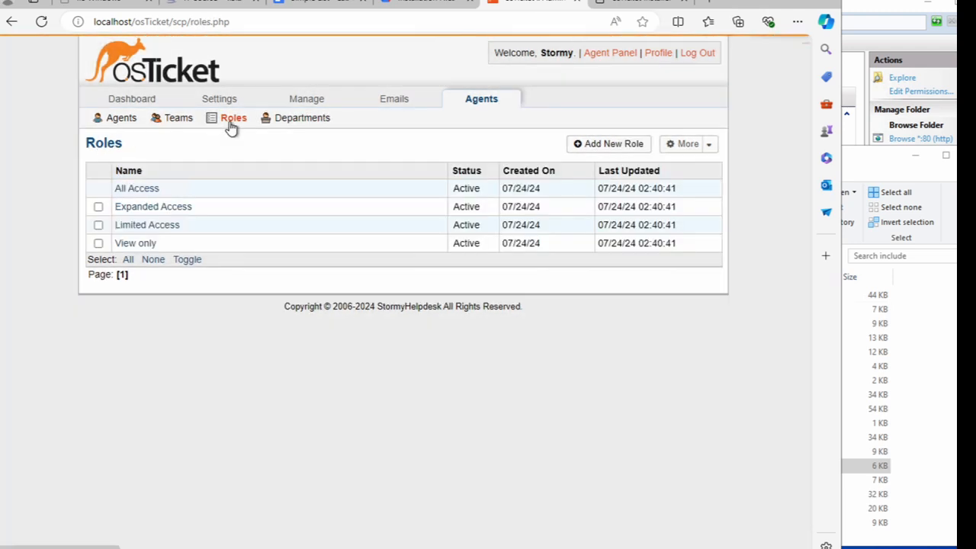
{"action": "left_click", "coordinate": [592, 146]}
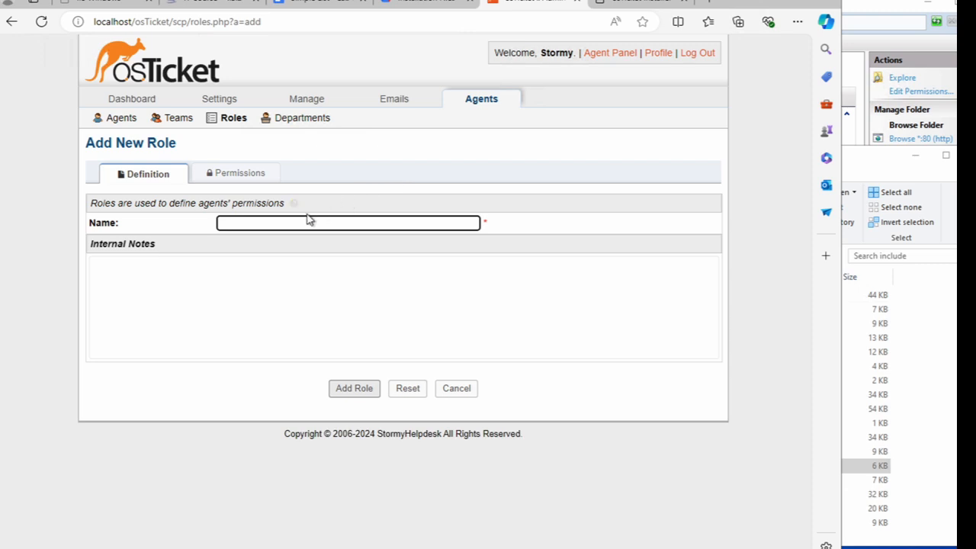
{"action": "left_click", "coordinate": [289, 225]}
{"action": "type", "text": "Supreme Admin"}
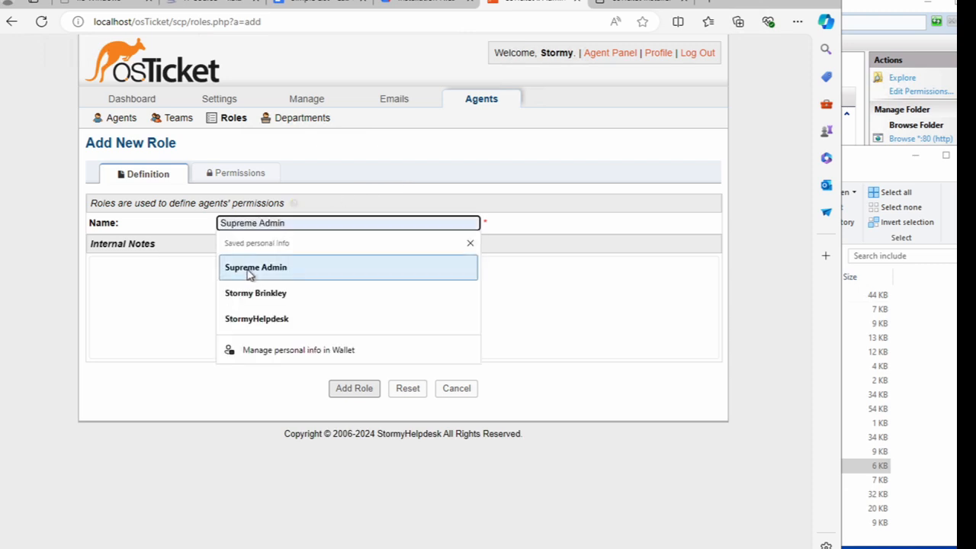
{"action": "left_click", "coordinate": [248, 275]}
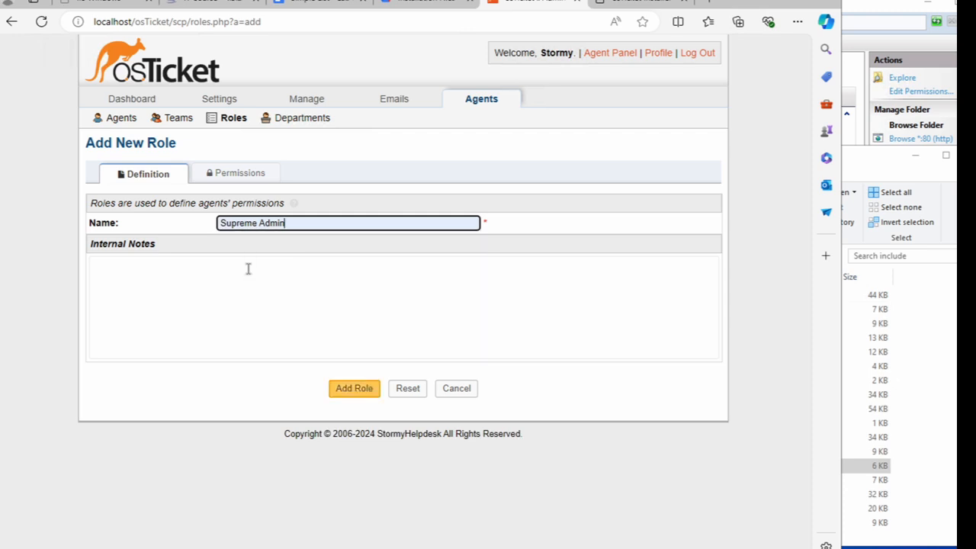
- Grant the role the Assign, Close, Create, Delete, Edit and Edit Thread ticket permissions
{"action": "left_click", "coordinate": [241, 176]}
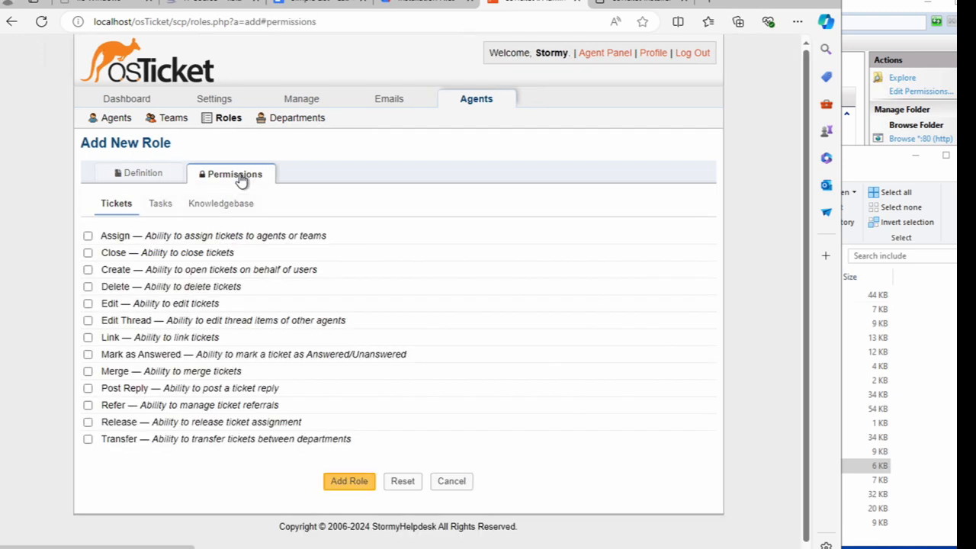
{"action": "left_click", "coordinate": [87, 236]}
{"action": "left_click", "coordinate": [88, 255]}
{"action": "left_click", "coordinate": [88, 272]}
{"action": "left_click", "coordinate": [88, 287]}
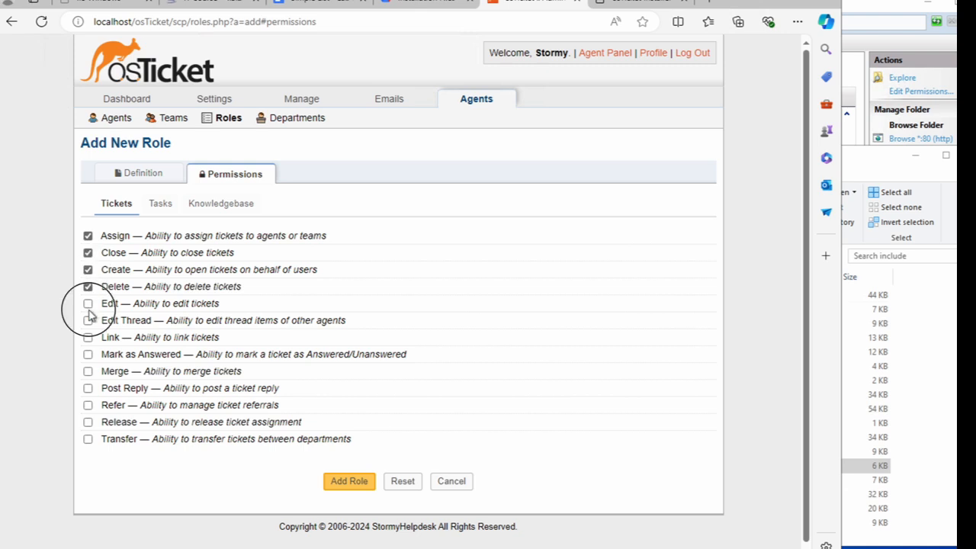
{"action": "left_click", "coordinate": [88, 304]}
{"action": "left_click", "coordinate": [88, 321]}
- Also grant the Link, Mark Answered, Merge, Post Reply, Refer, Release and Transfer ticket permissions
{"action": "left_click", "coordinate": [88, 338]}
{"action": "left_click", "coordinate": [88, 354]}
{"action": "left_click", "coordinate": [87, 371]}
{"action": "left_click", "coordinate": [88, 388]}
{"action": "left_click", "coordinate": [87, 405]}
{"action": "left_click", "coordinate": [87, 422]}
{"action": "left_click", "coordinate": [88, 439]}
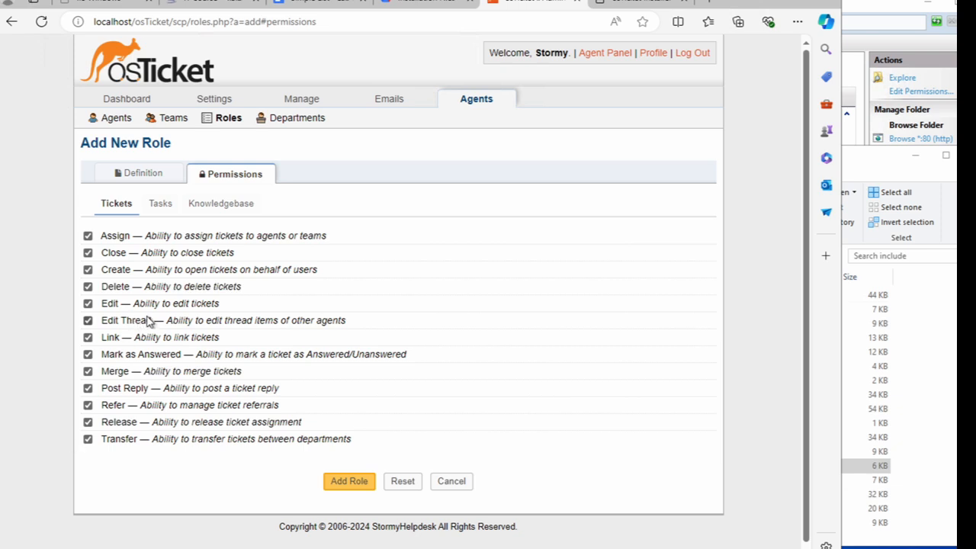
- Tick all seven Tasks permissions and the Knowledgebase Premade canned-responses permission
{"action": "left_click", "coordinate": [165, 212]}
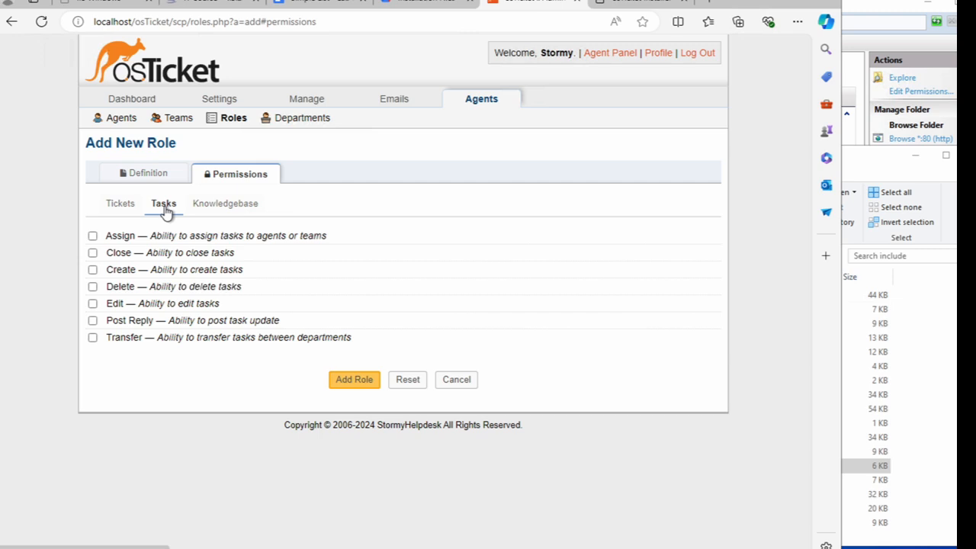
{"action": "left_click", "coordinate": [92, 236]}
{"action": "left_click", "coordinate": [93, 253]}
{"action": "left_click", "coordinate": [93, 269]}
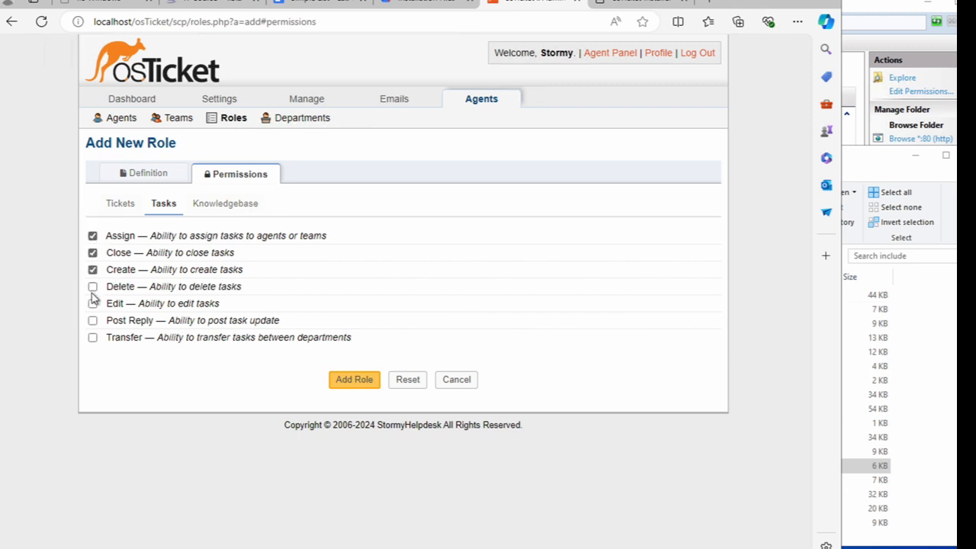
{"action": "left_click", "coordinate": [92, 286]}
{"action": "left_click", "coordinate": [92, 303]}
{"action": "left_click", "coordinate": [92, 320]}
{"action": "left_click", "coordinate": [93, 337]}
{"action": "left_click", "coordinate": [236, 204]}
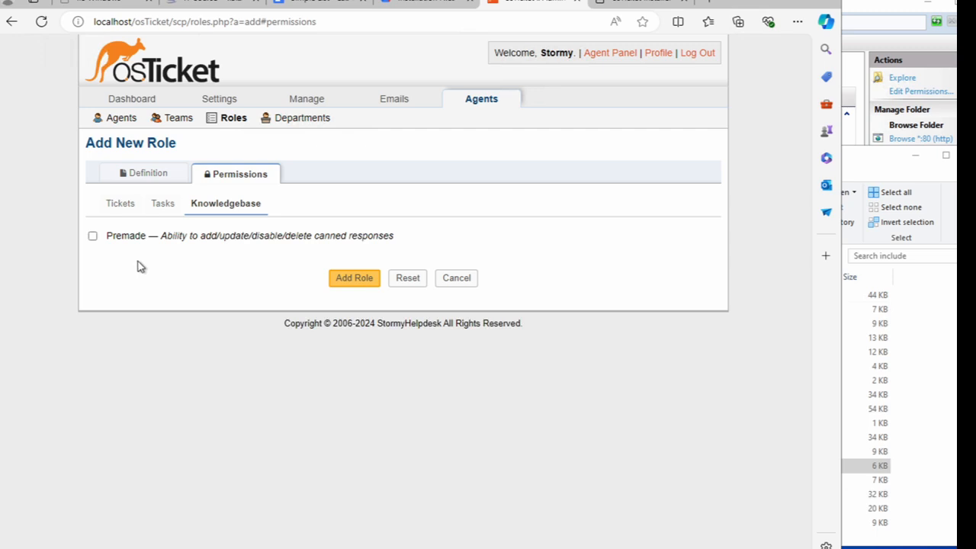
{"action": "left_click", "coordinate": [93, 237]}
- Save the Supreme Admin role with Add Role, then go to the Departments list
{"action": "left_click", "coordinate": [354, 281]}
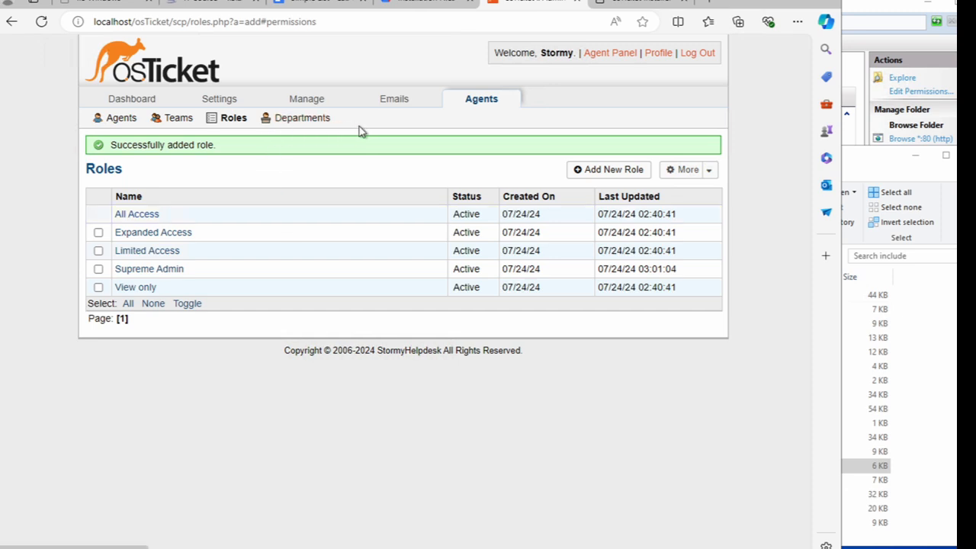
{"action": "left_click", "coordinate": [303, 126]}
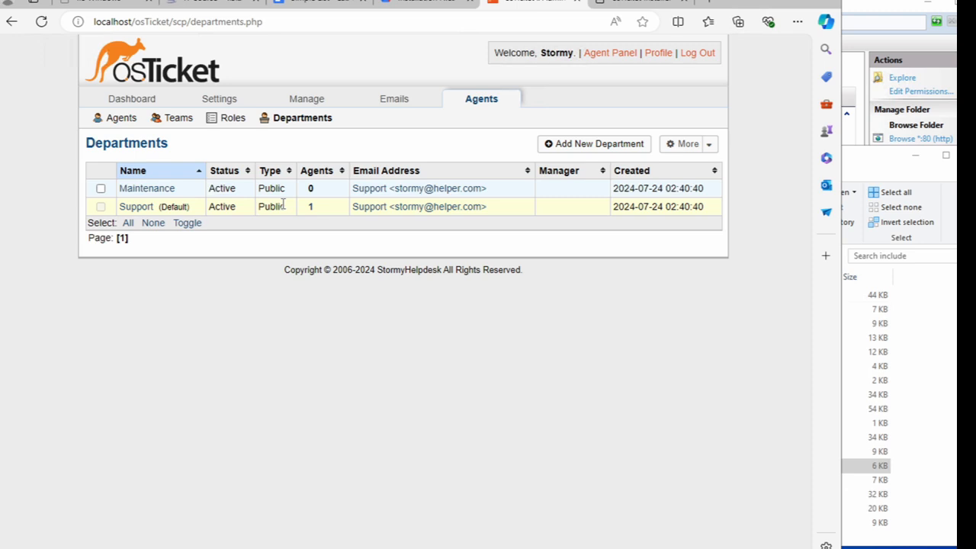
- Fill a new department form: parent Top-Level, name System Administrators, SLA Default SLA (18 hours)
{"action": "left_click", "coordinate": [580, 145]}
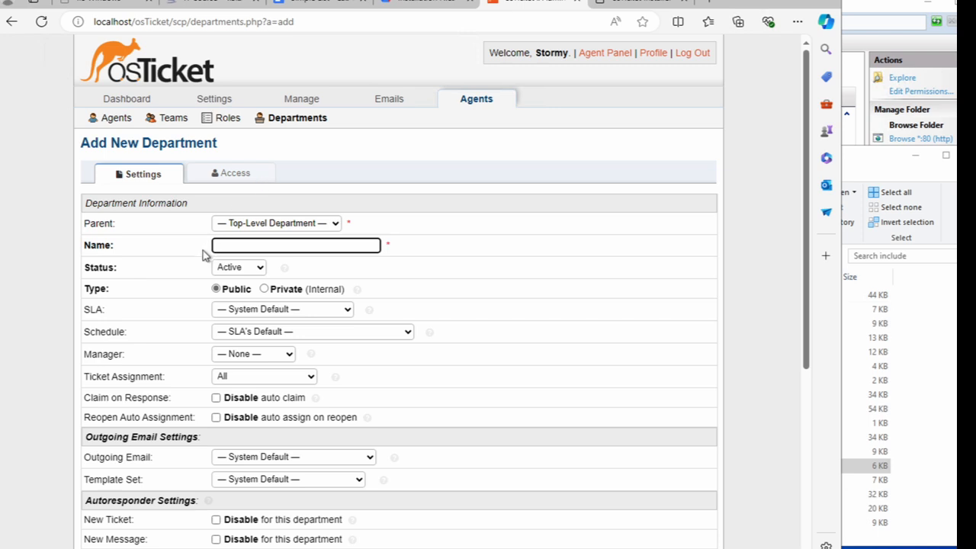
{"action": "left_click", "coordinate": [241, 226]}
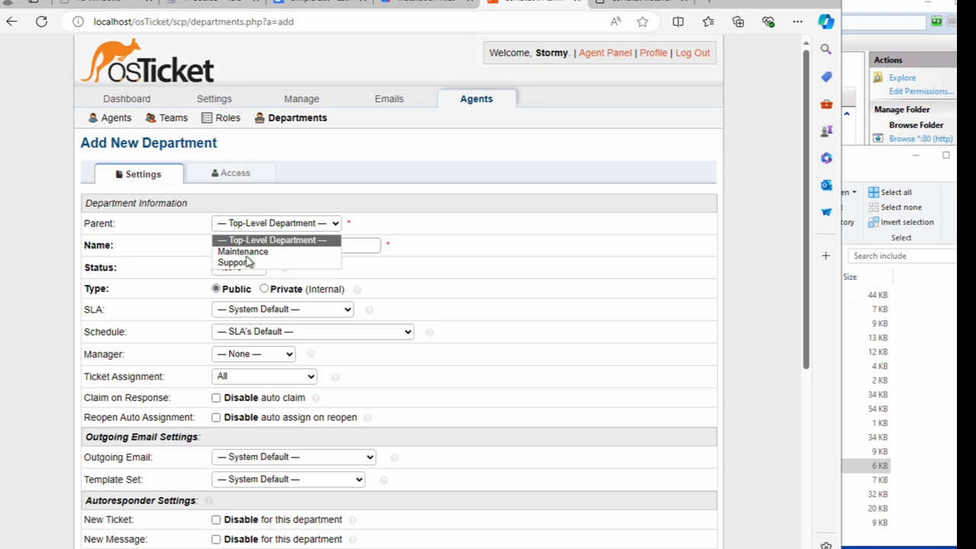
{"action": "left_click", "coordinate": [300, 240]}
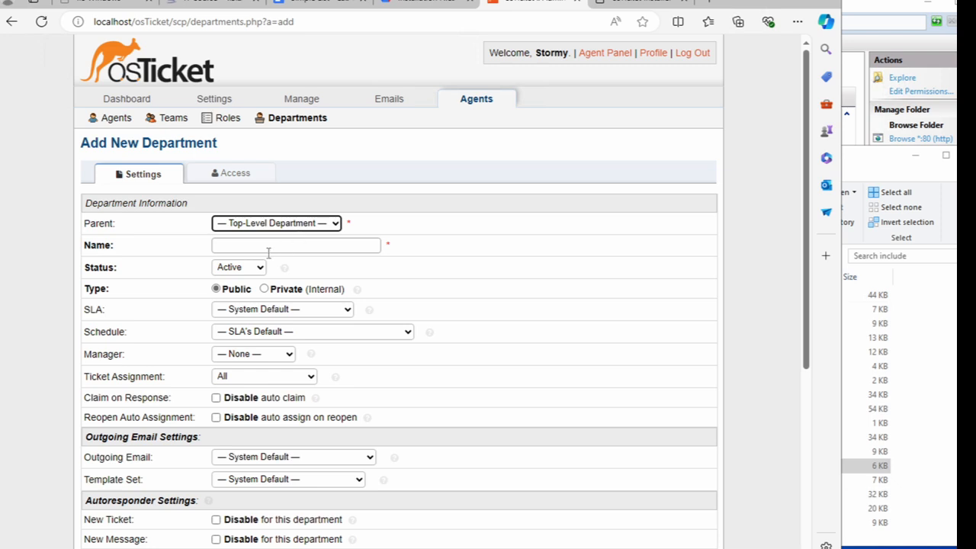
{"action": "left_click", "coordinate": [267, 247]}
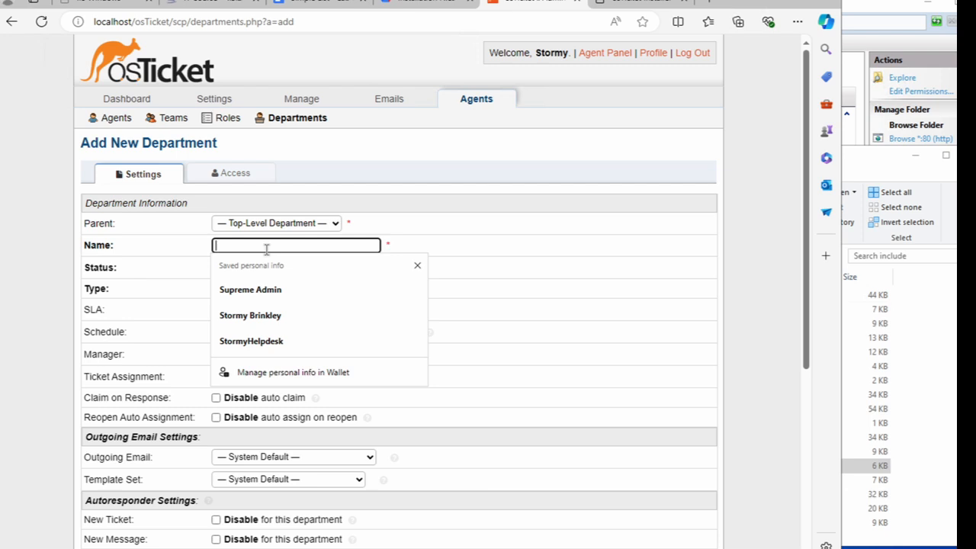
{"action": "type", "text": "System"}
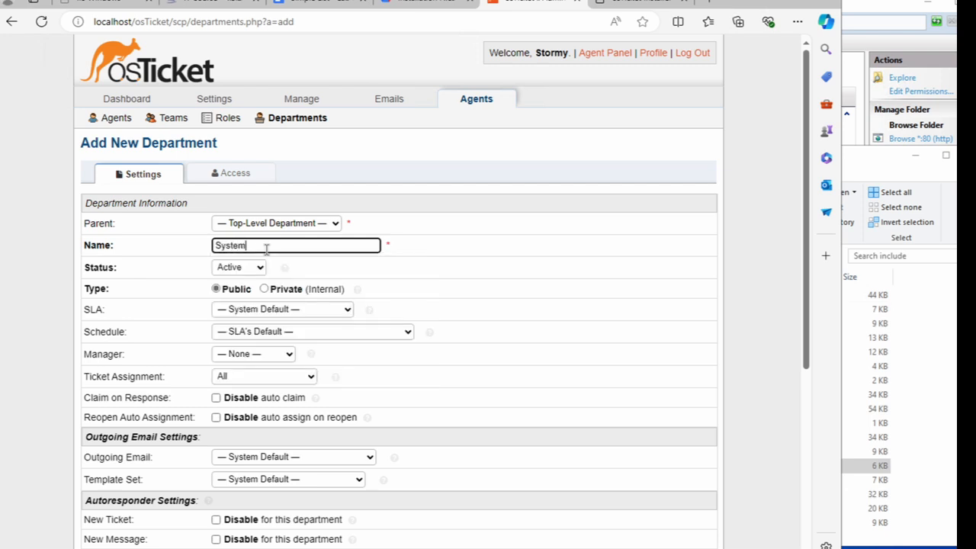
{"action": "type", "text": " Administrators"}
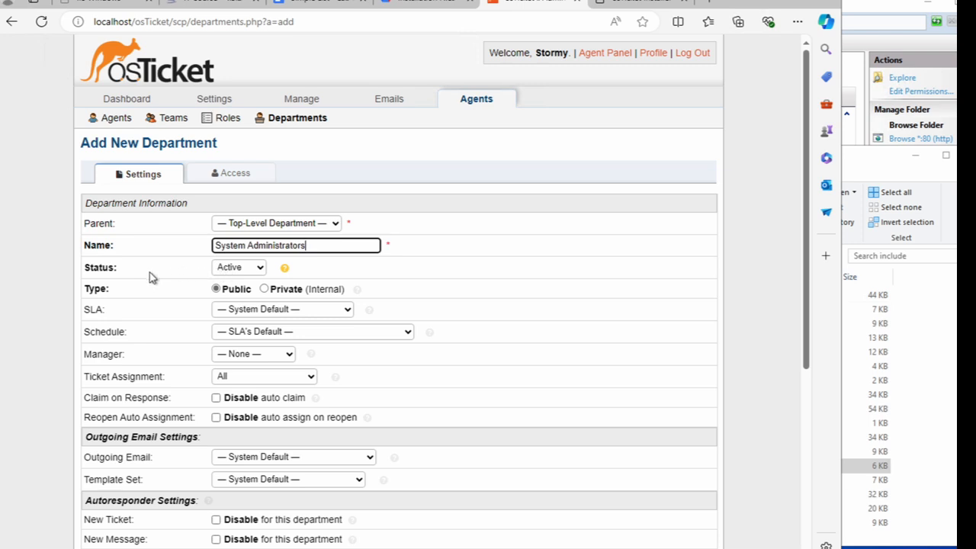
{"action": "left_click", "coordinate": [224, 315]}
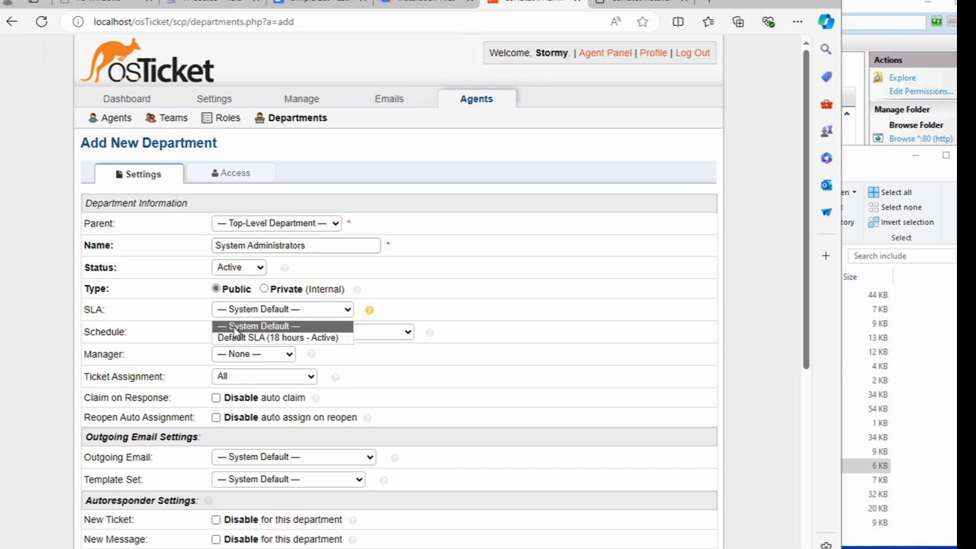
{"action": "left_click", "coordinate": [234, 336]}
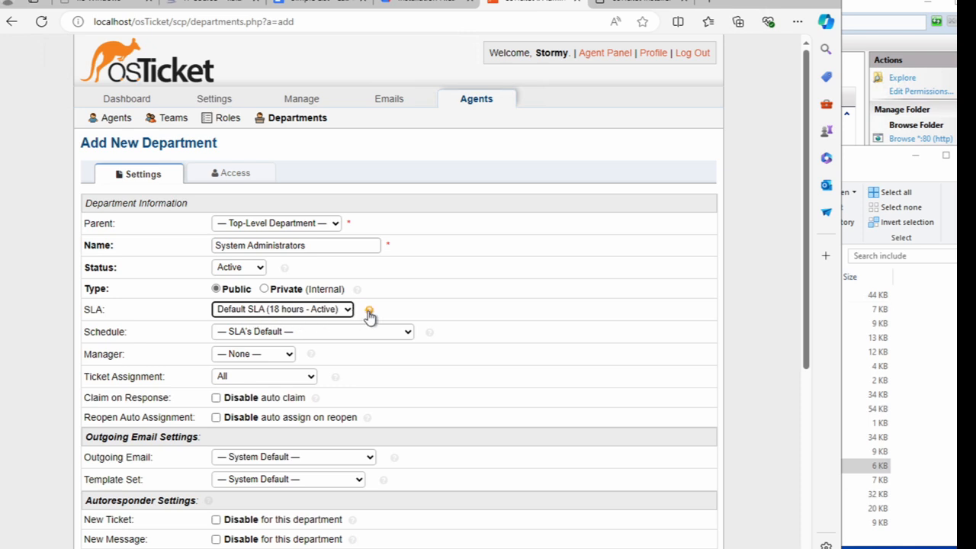
{"action": "mouse_move", "coordinate": [369, 313]}
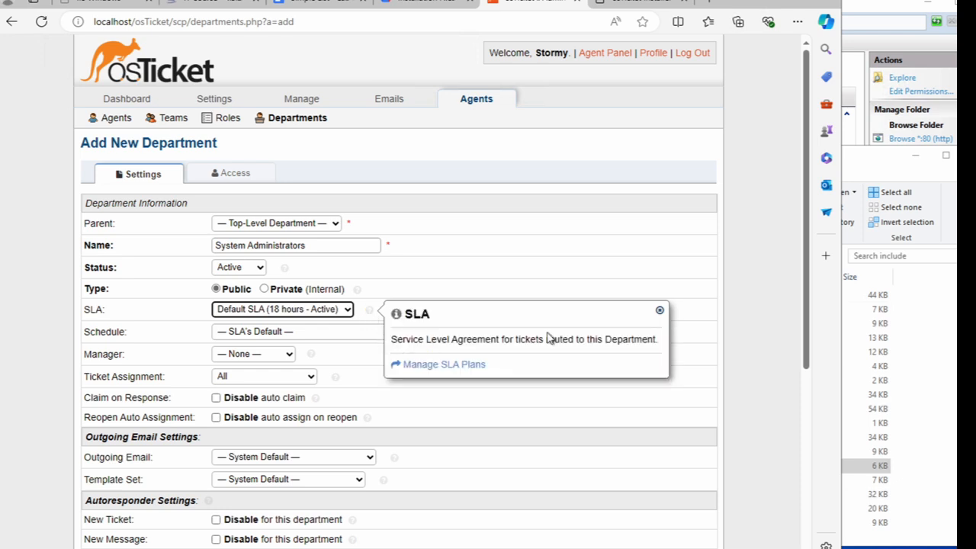
{"action": "left_click", "coordinate": [587, 283]}
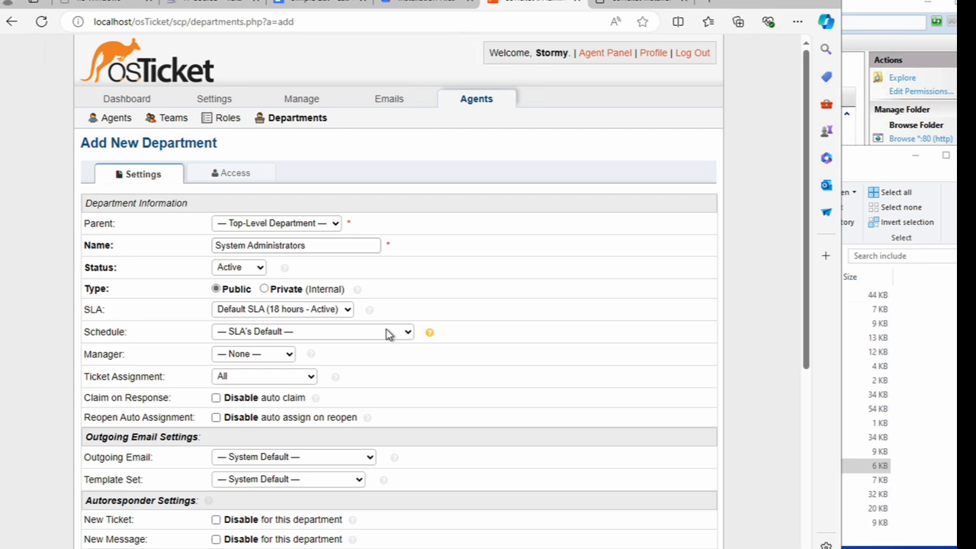
- Submit the System Administrators department form with Create Dept
{"action": "scroll", "coordinate": [386, 334], "scroll_direction": "down", "scroll_amount": 3}
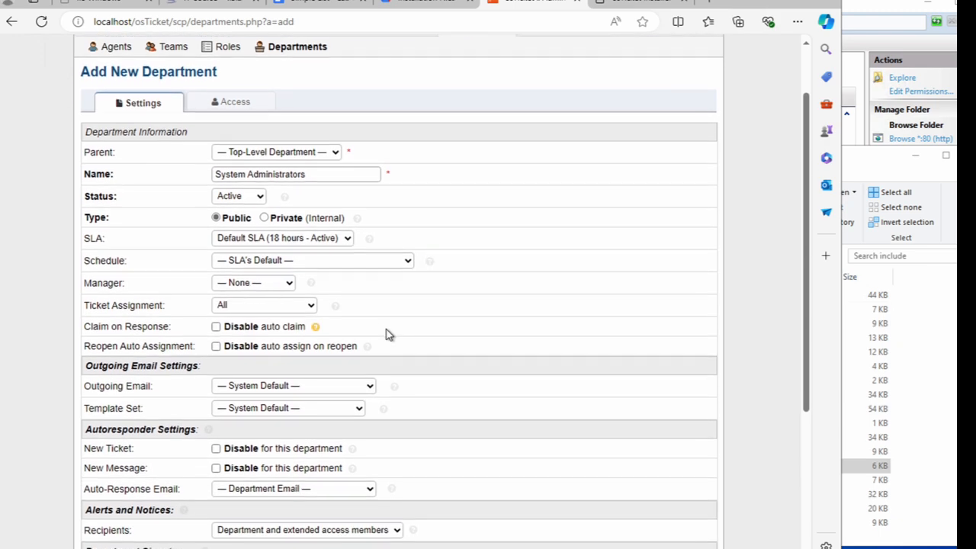
{"action": "scroll", "coordinate": [386, 334], "scroll_direction": "down", "scroll_amount": 5}
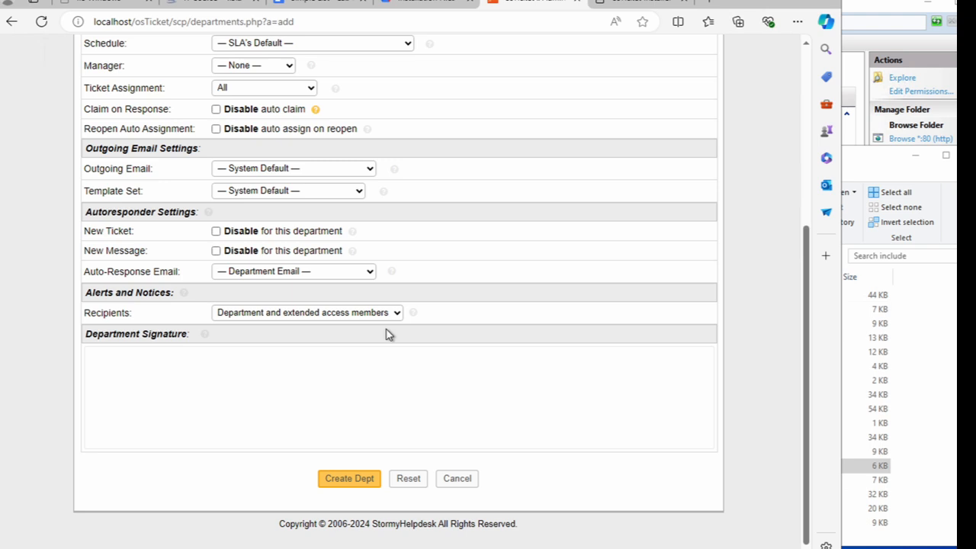
{"action": "left_click", "coordinate": [350, 480]}
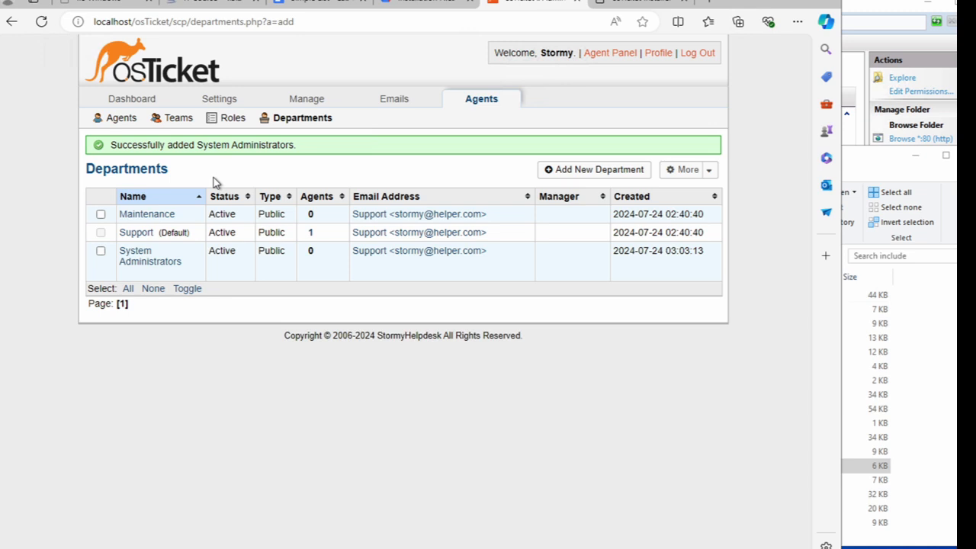
- Go to the Teams list and start an Add New Team form
{"action": "left_click", "coordinate": [173, 122]}
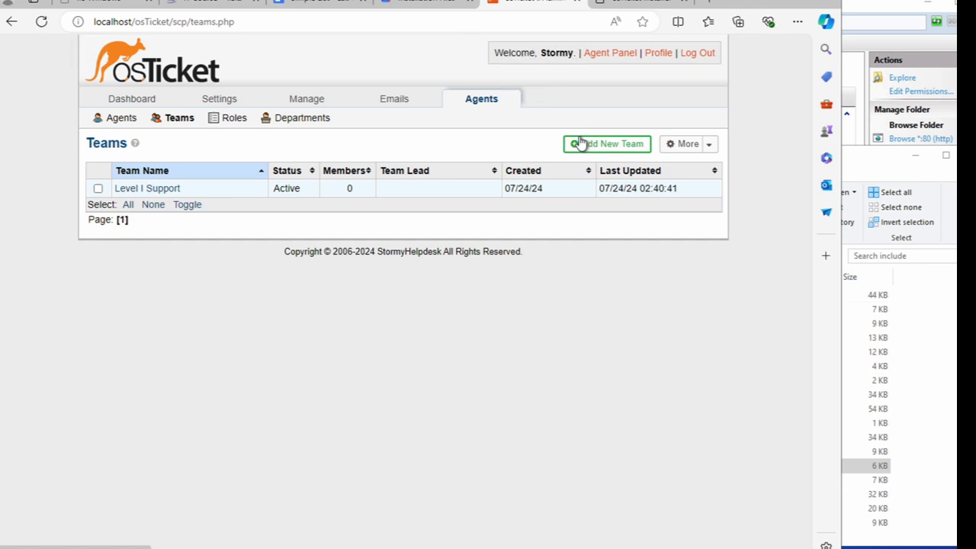
{"action": "left_click", "coordinate": [599, 145]}
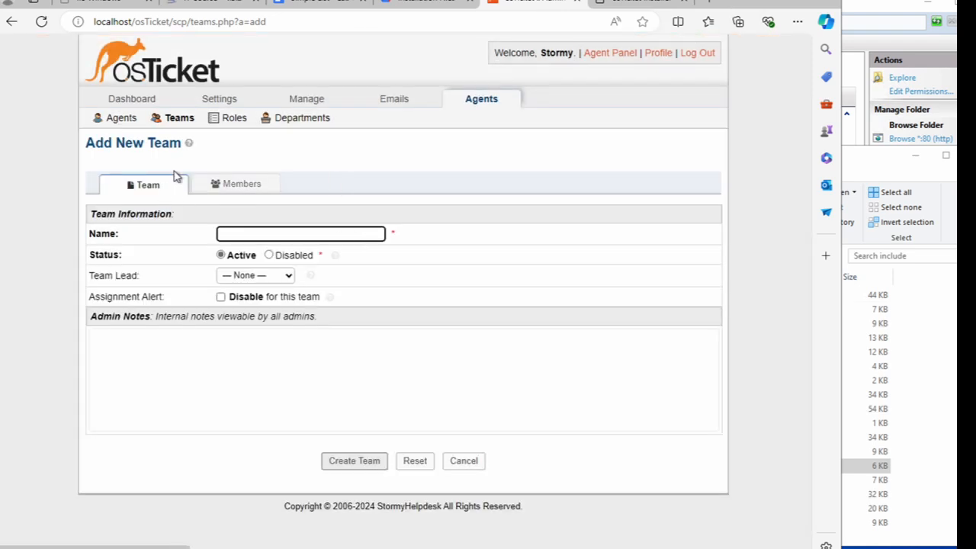
{"action": "left_click", "coordinate": [178, 121]}
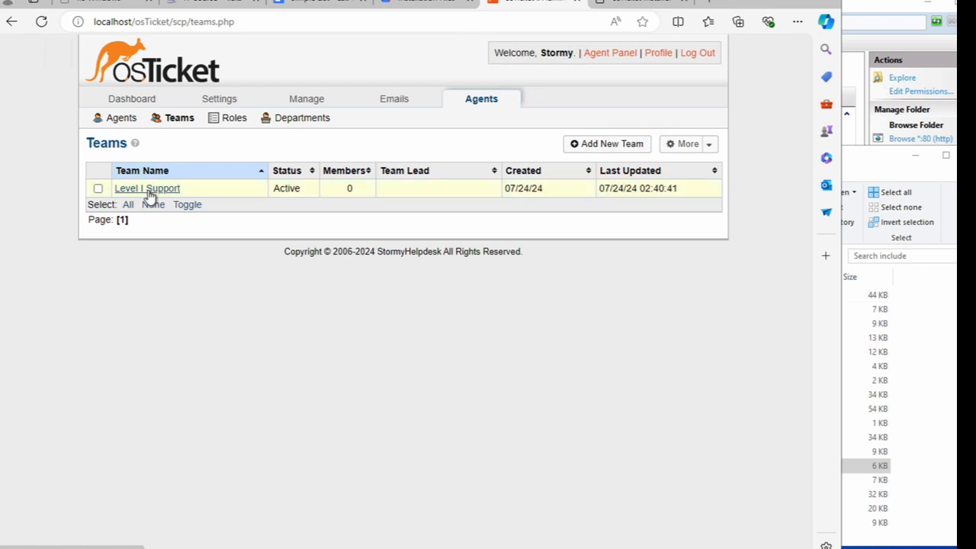
{"action": "left_click", "coordinate": [584, 143]}
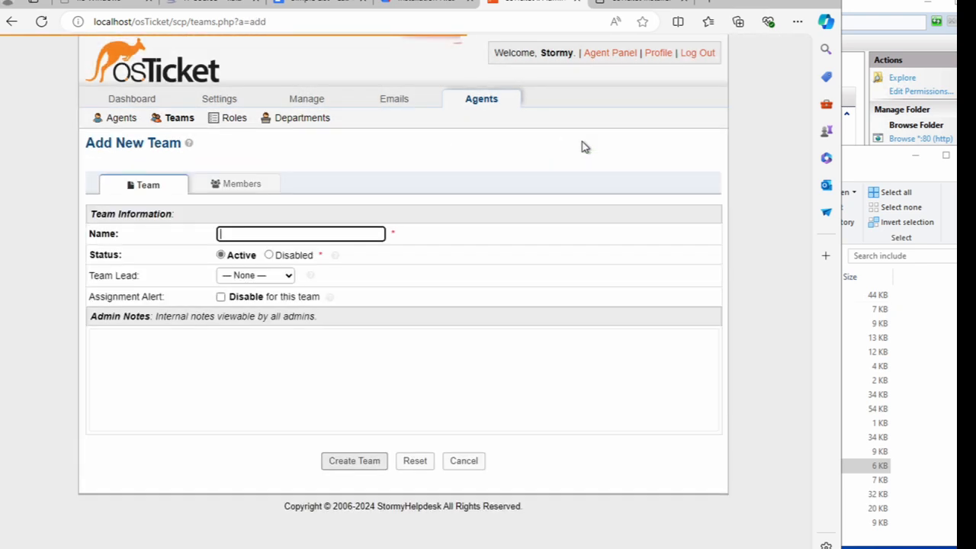
- Name the team Level II Support, add the existing agent as member, and create it
{"action": "left_click", "coordinate": [298, 236]}
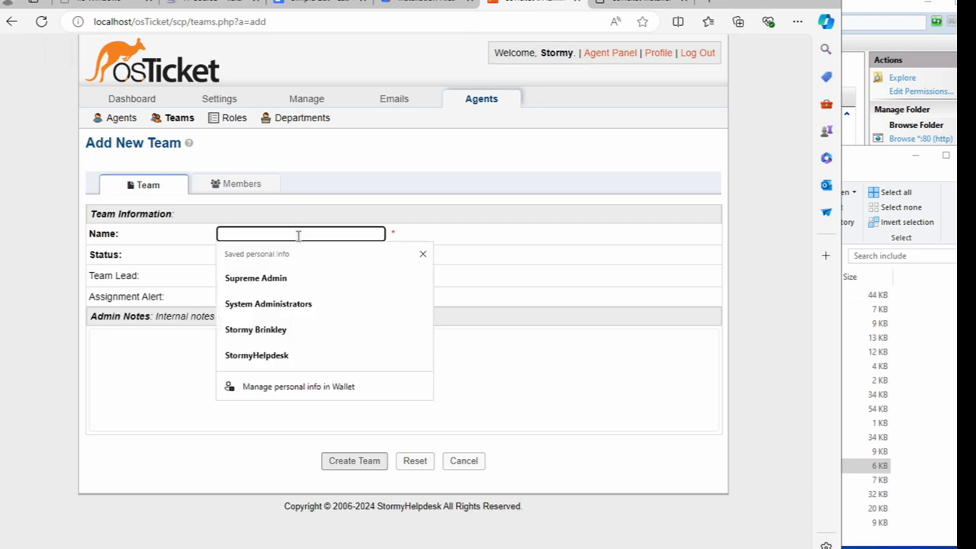
{"action": "type", "text": "Level"}
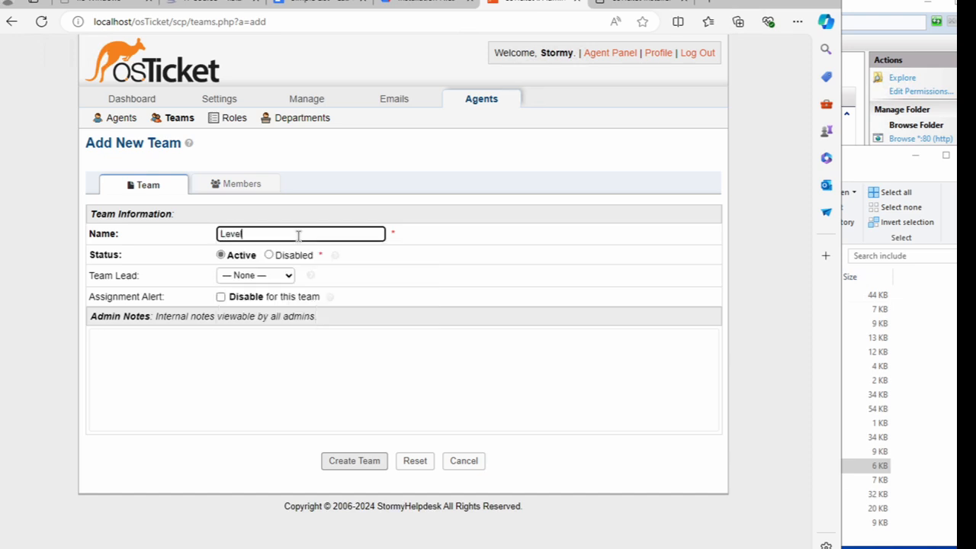
{"action": "type", "text": " II Support"}
{"action": "left_click", "coordinate": [259, 190]}
{"action": "left_click", "coordinate": [176, 256]}
{"action": "left_click", "coordinate": [155, 286]}
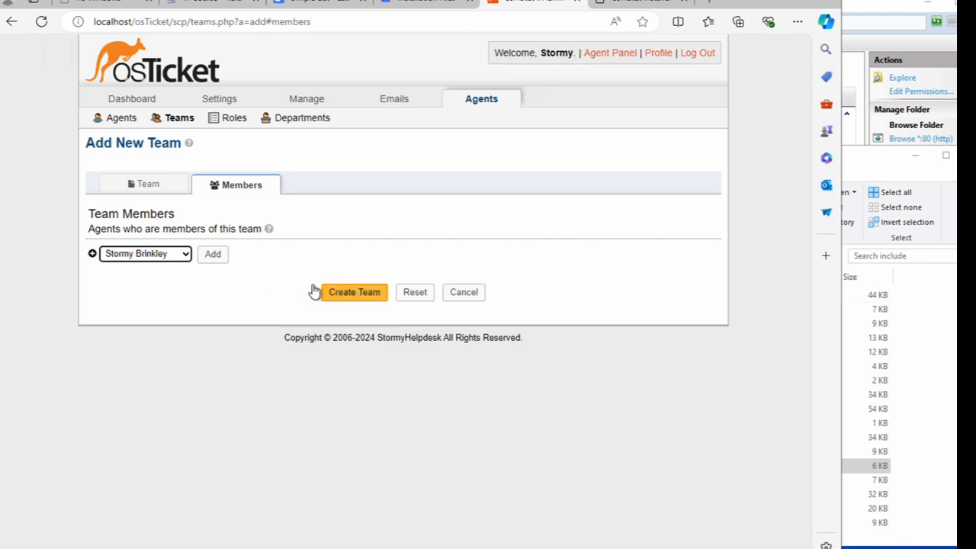
{"action": "left_click", "coordinate": [362, 294]}
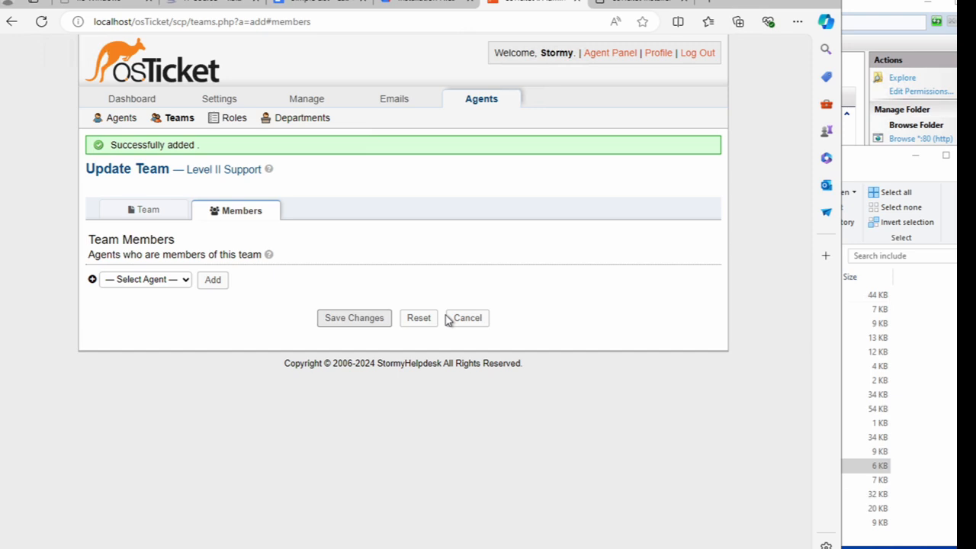
- In the agents section, start a new agent and enter their first and last name
{"action": "left_click", "coordinate": [469, 105]}
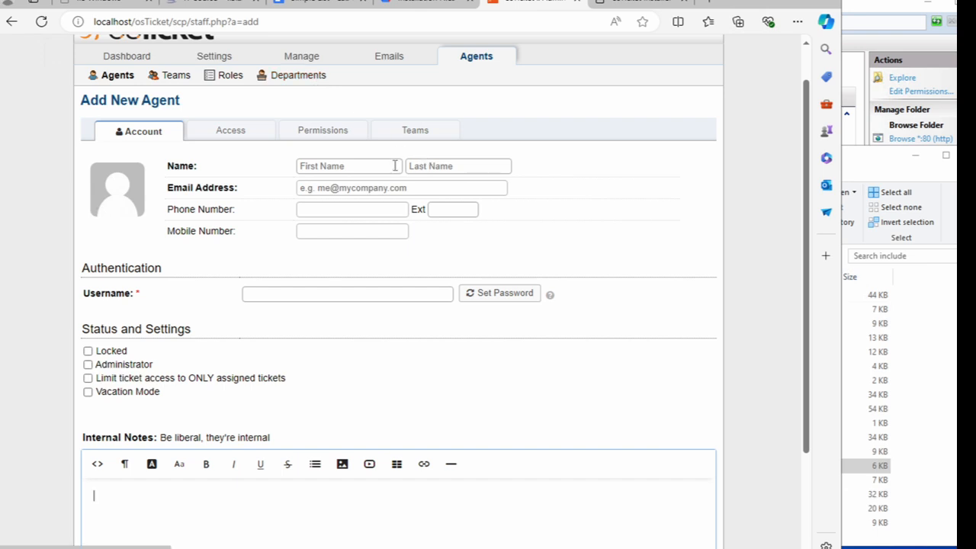
{"action": "left_click", "coordinate": [354, 169]}
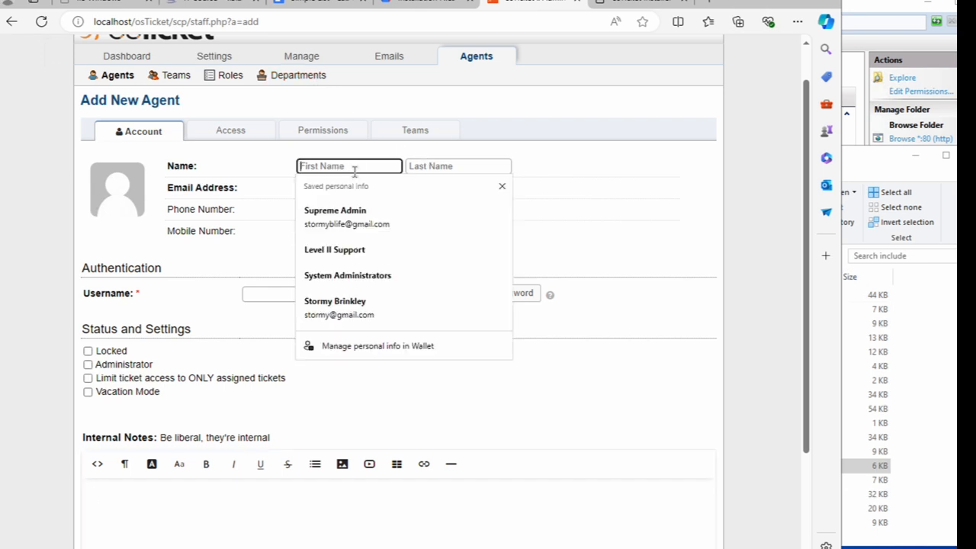
{"action": "type", "text": "Jane"}
{"action": "key", "text": "Tab"}
{"action": "type", "text": "Doe"}
- Fill in the new agent's e-mail address and username
{"action": "left_click", "coordinate": [335, 188]}
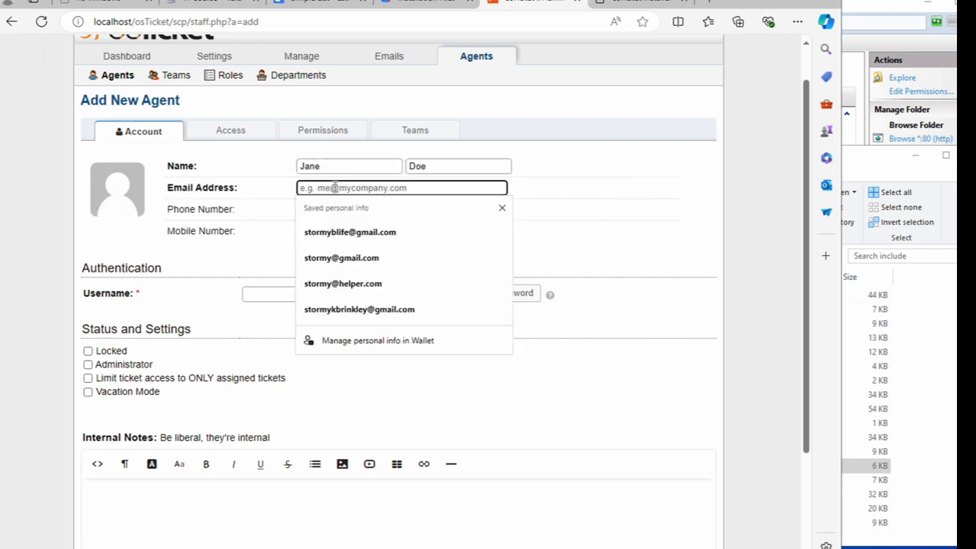
{"action": "key", "text": "Escape"}
{"action": "type", "text": "ja"}
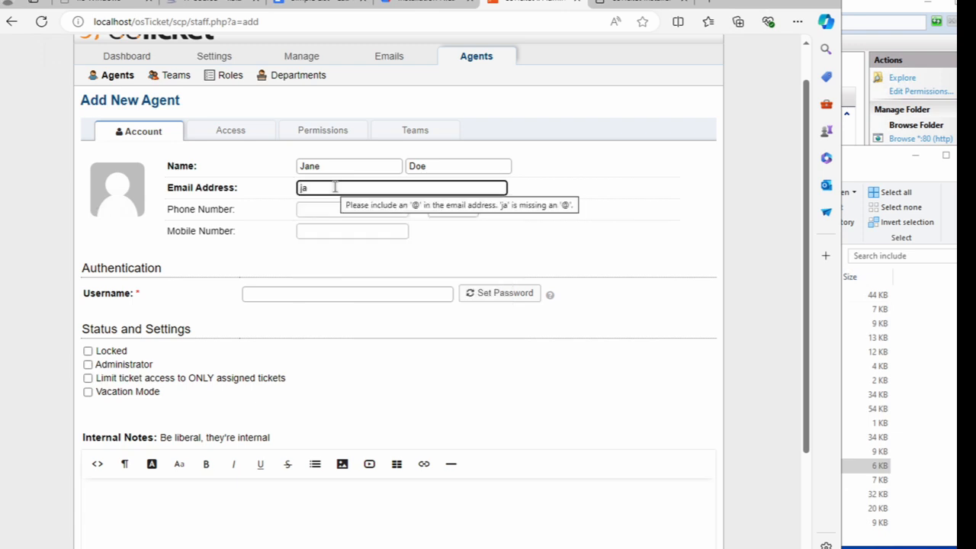
{"action": "type", "text": "ne"}
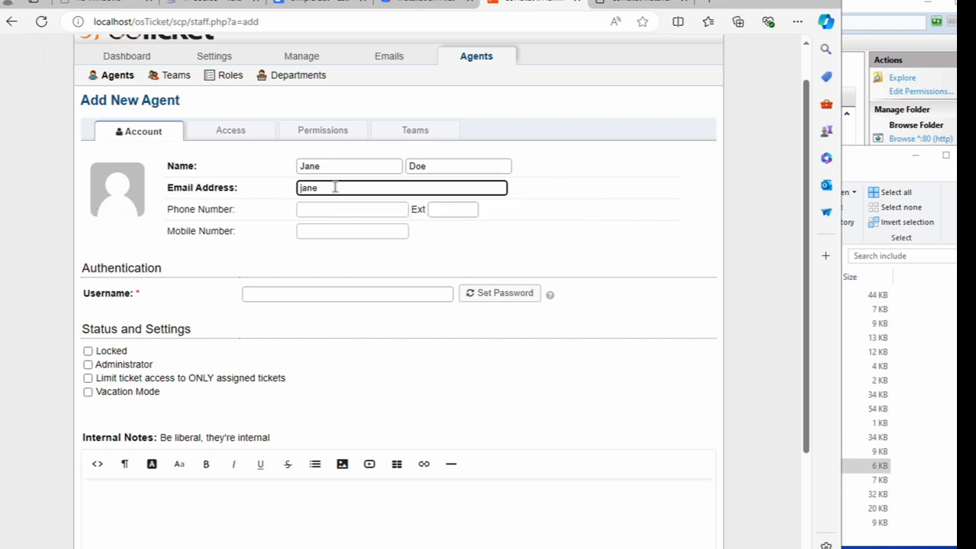
{"action": "type", "text": "2"}
{"action": "key", "text": "BackSpace"}
{"action": "type", "text": "@email.com"}
{"action": "left_click", "coordinate": [353, 212]}
{"action": "left_click", "coordinate": [347, 293]}
{"action": "type", "text": "jane"}
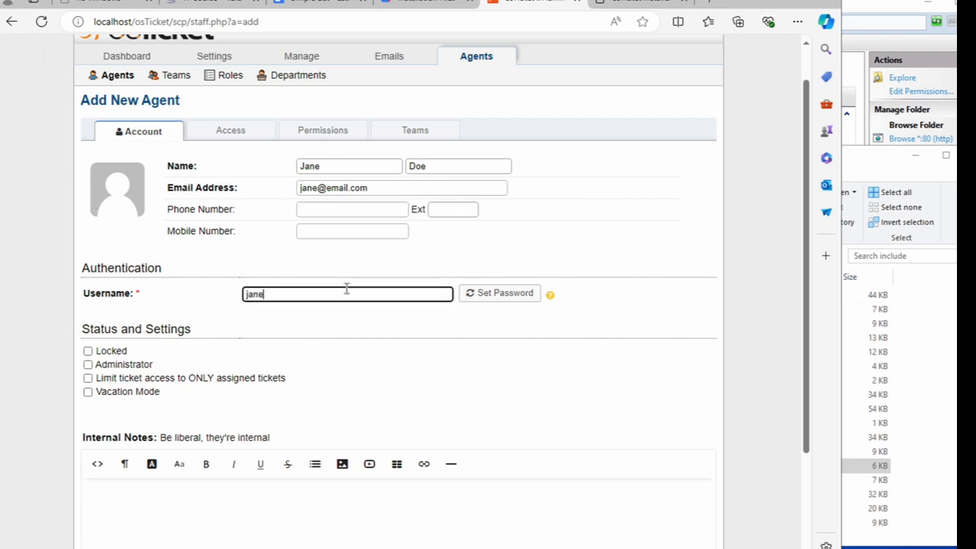
{"action": "type", "text": ".doe"}
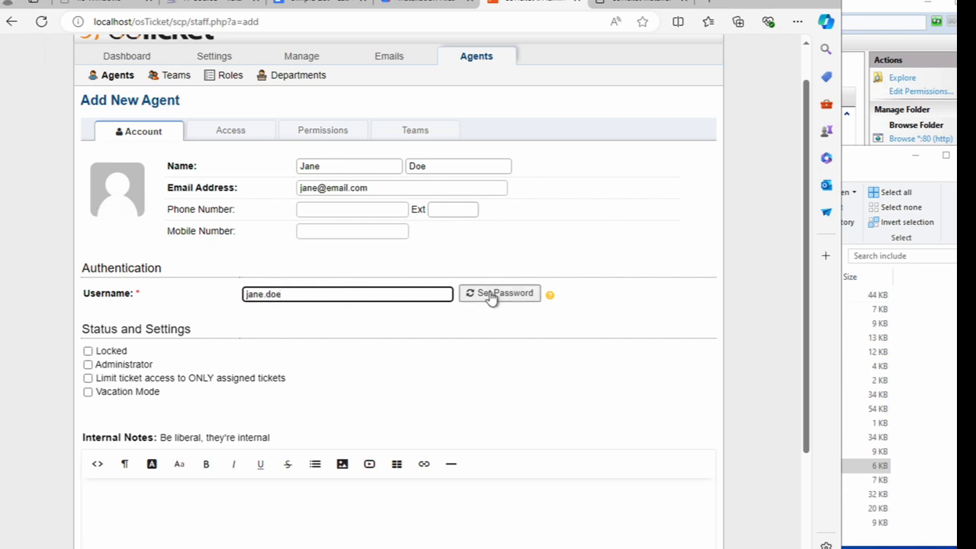
- Set the agent's password directly, with no reset e-mail, requiring a change at next login
{"action": "left_click", "coordinate": [490, 296]}
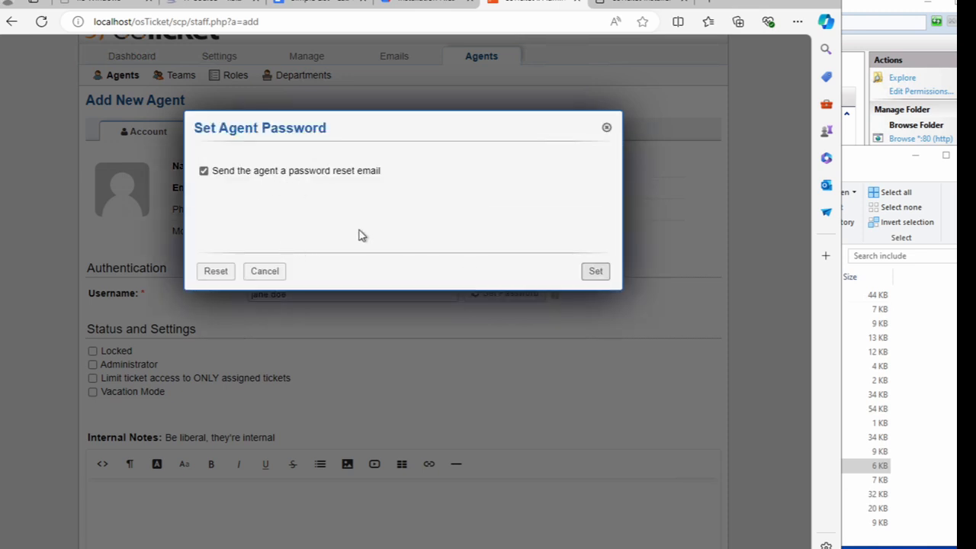
{"action": "left_click", "coordinate": [204, 171]}
{"action": "left_click", "coordinate": [244, 214]}
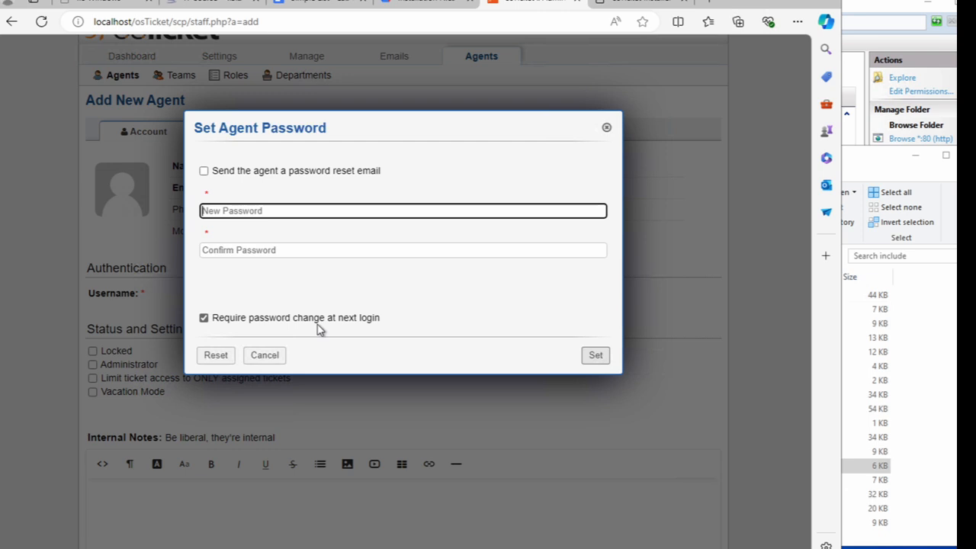
{"action": "left_click", "coordinate": [204, 319]}
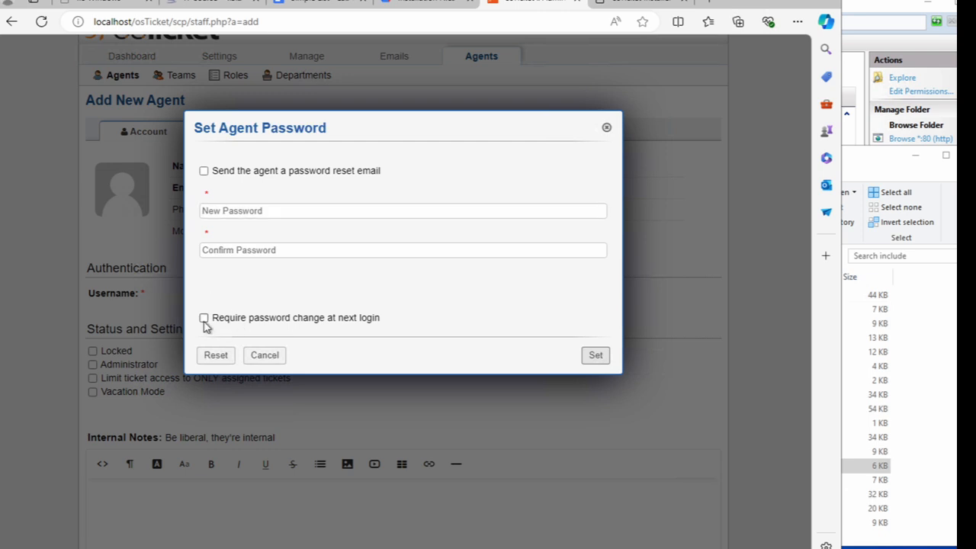
{"action": "left_click", "coordinate": [216, 211]}
{"action": "type", "text": "•"}
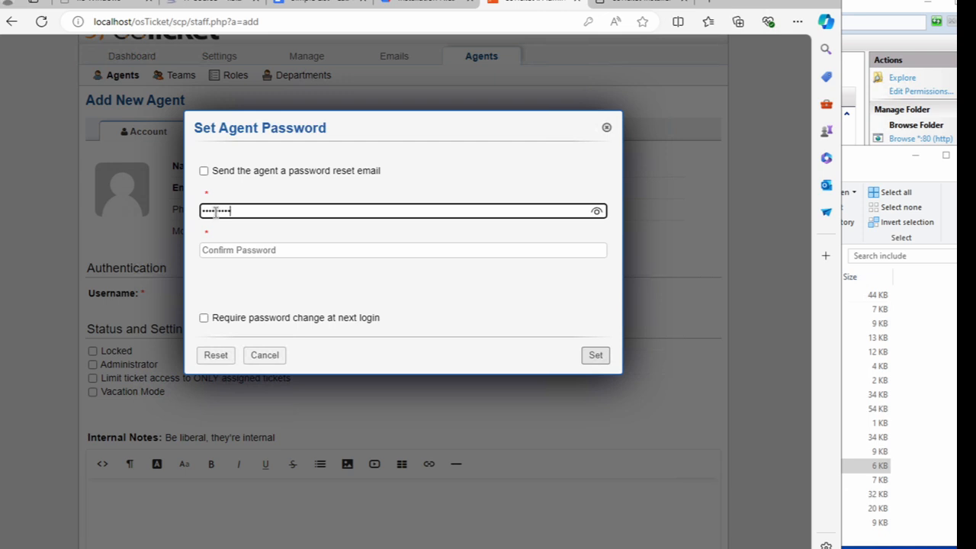
{"action": "left_click", "coordinate": [226, 249]}
{"action": "type", "text": "•••••••••"}
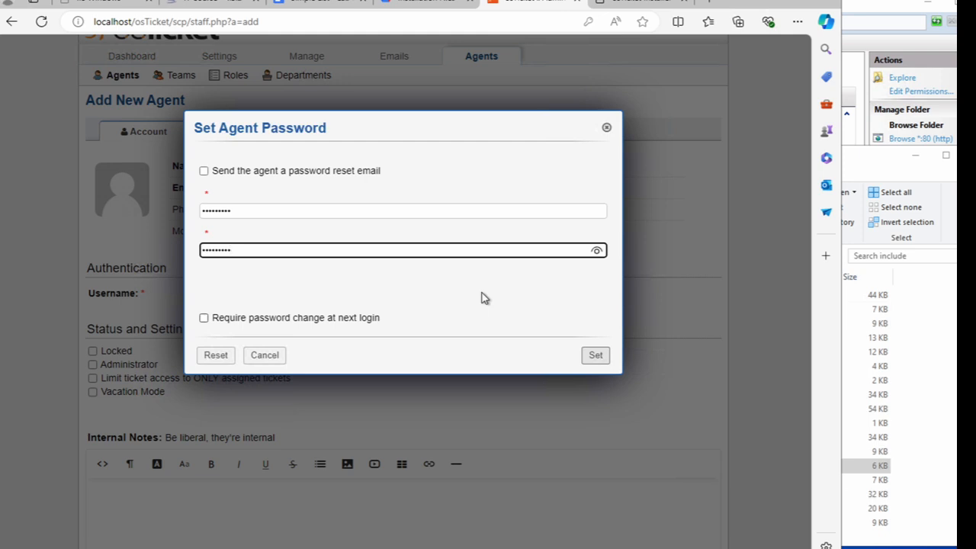
{"action": "left_click", "coordinate": [444, 318]}
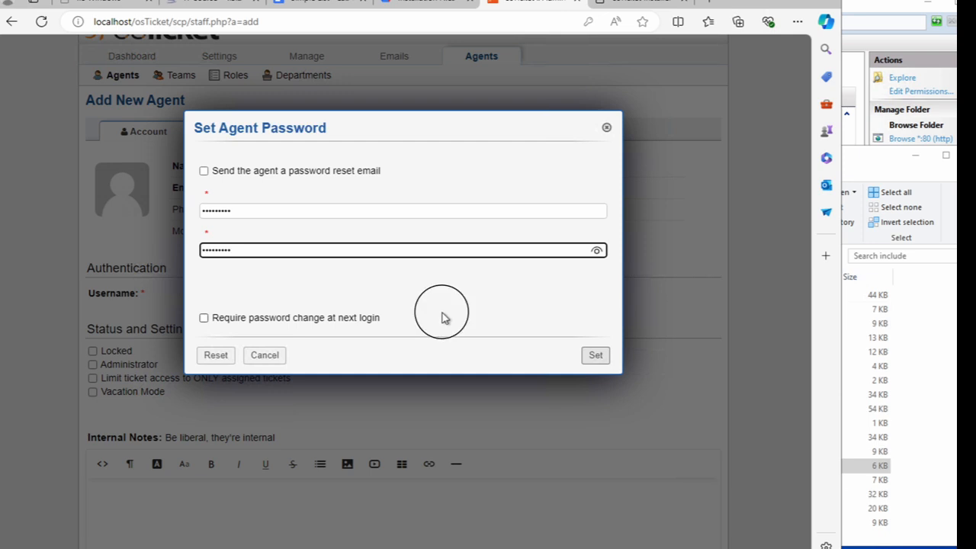
{"action": "left_click", "coordinate": [596, 356]}
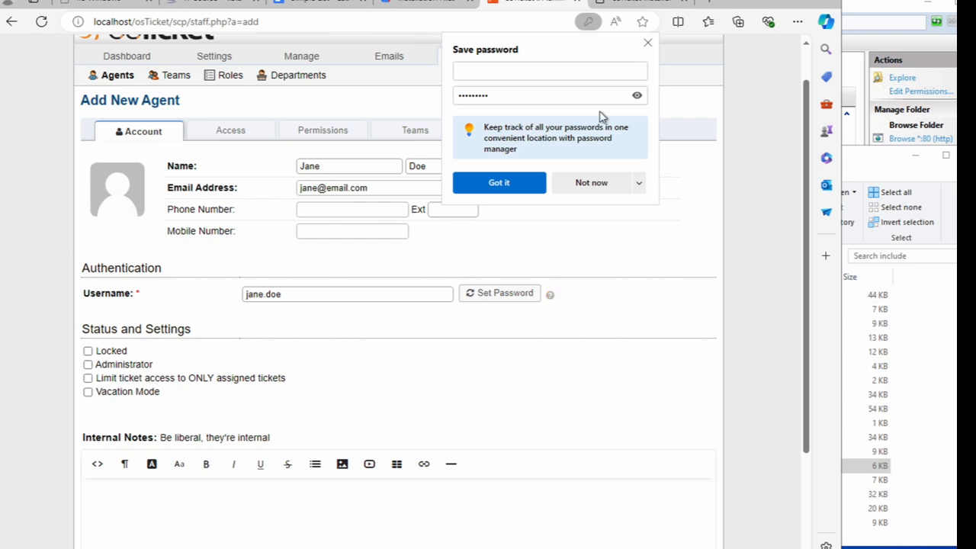
{"action": "left_click", "coordinate": [647, 43]}
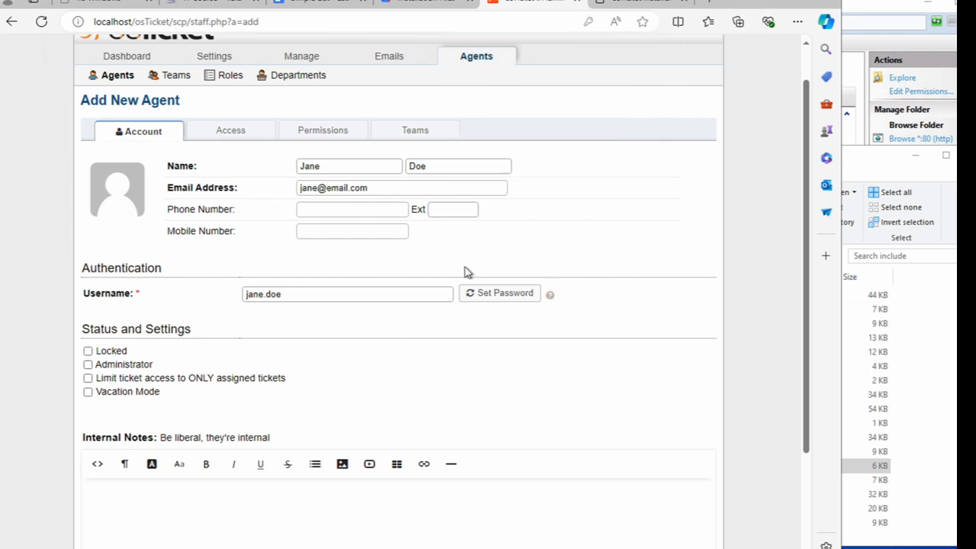
- Create the agent with System Administrators department, Supreme Admin role and Support extended access
{"action": "left_click", "coordinate": [244, 134]}
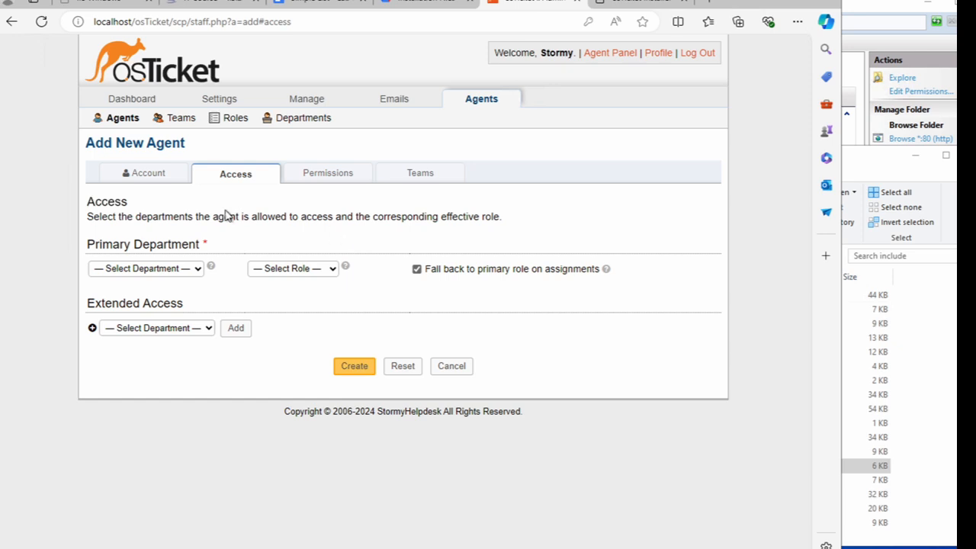
{"action": "left_click", "coordinate": [180, 276]}
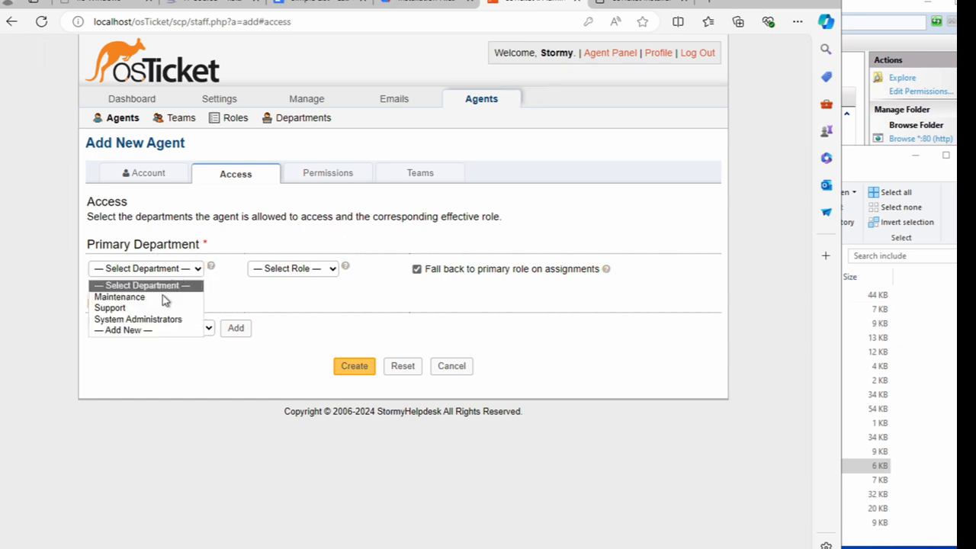
{"action": "left_click", "coordinate": [152, 320]}
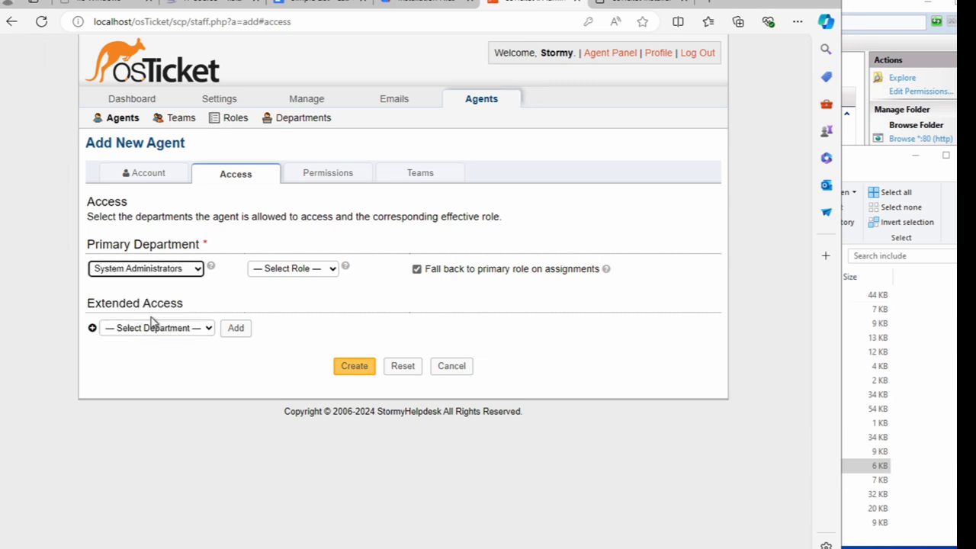
{"action": "left_click", "coordinate": [272, 271]}
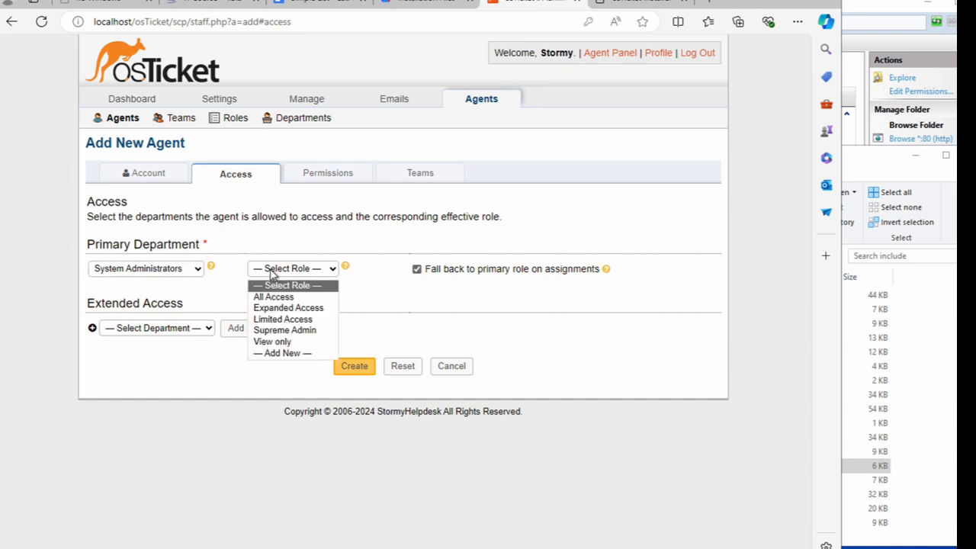
{"action": "left_click", "coordinate": [269, 333]}
{"action": "left_click", "coordinate": [190, 335]}
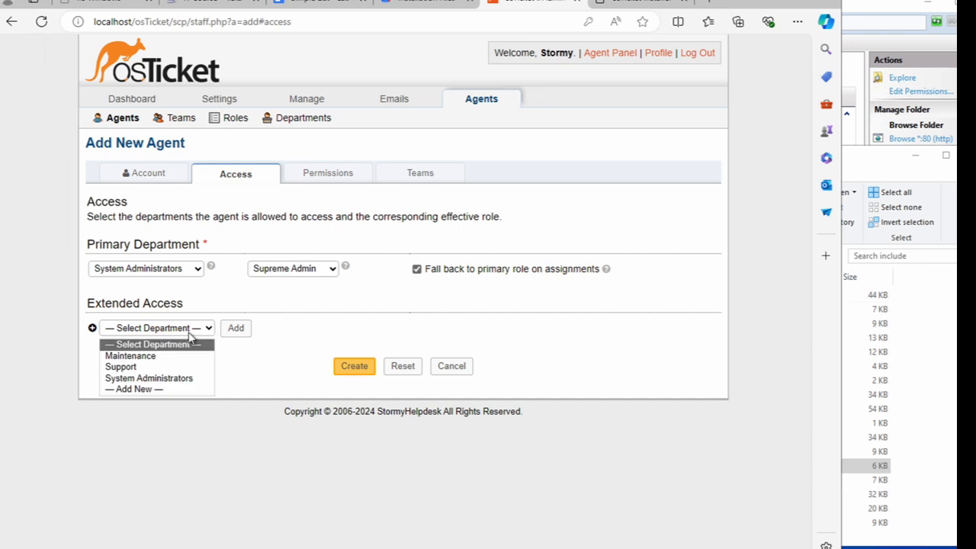
{"action": "left_click", "coordinate": [196, 369]}
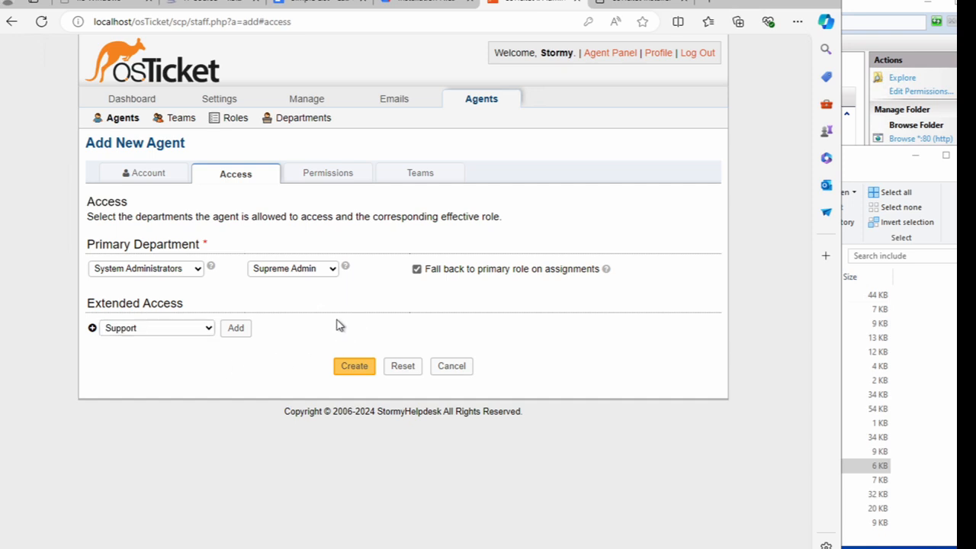
{"action": "left_click", "coordinate": [353, 367]}
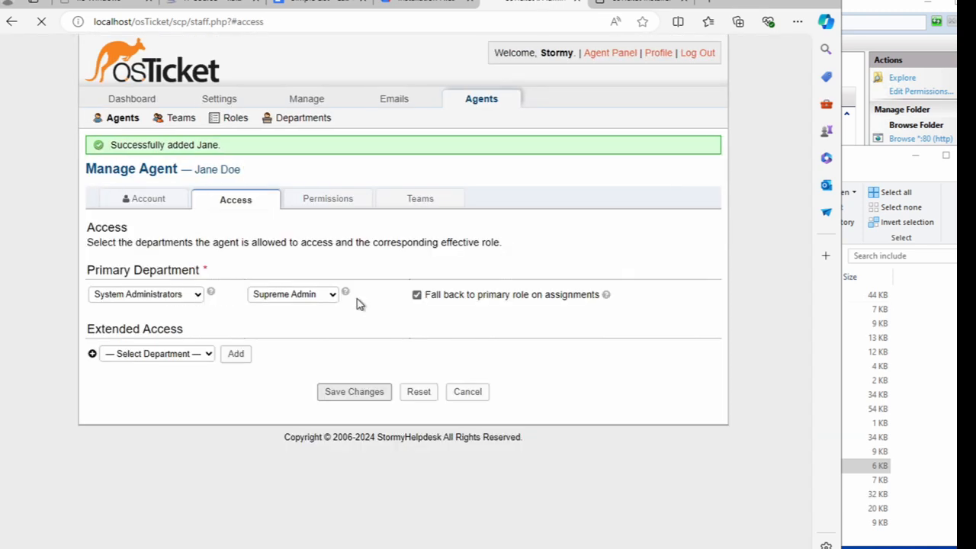
{"action": "left_click", "coordinate": [484, 105]}
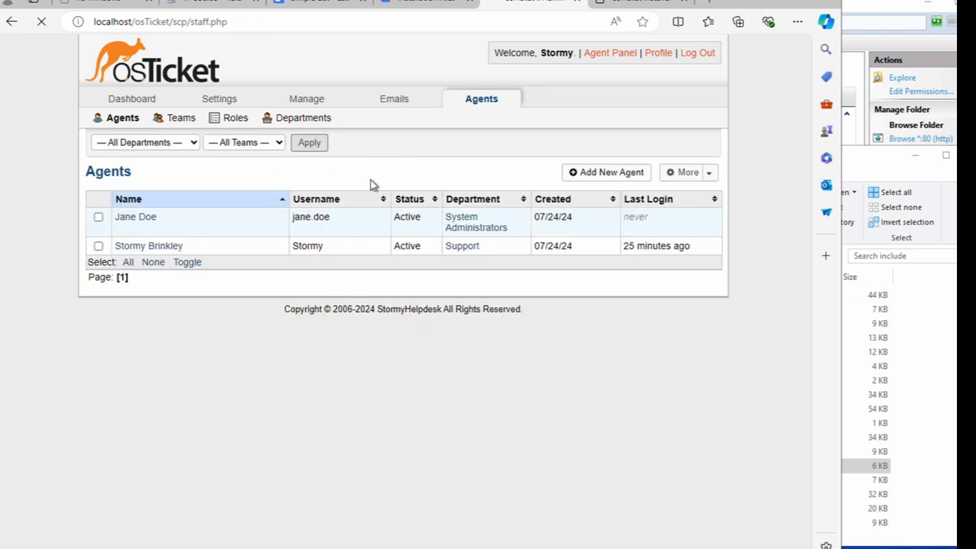
- Add the agent to the Level II Support team, save, and return to the Agents list
{"action": "left_click", "coordinate": [126, 223]}
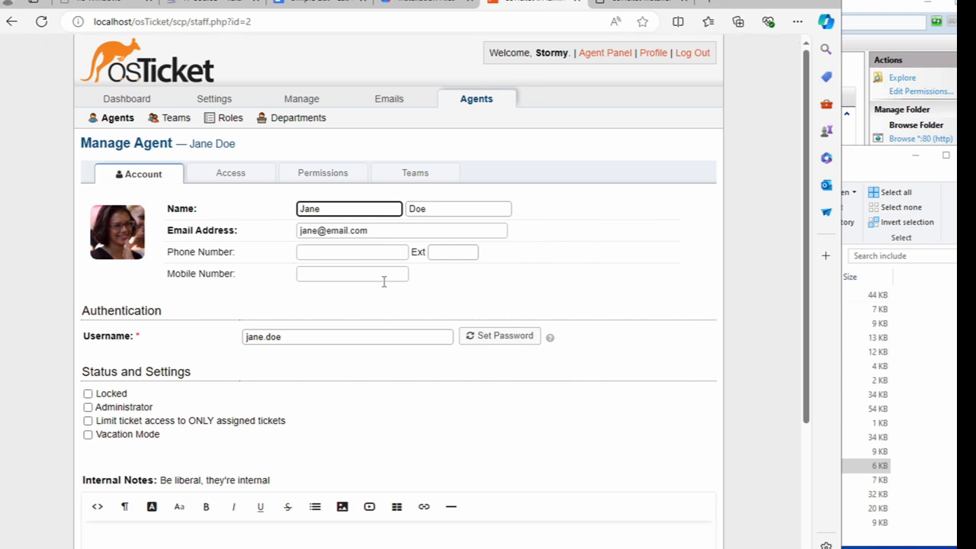
{"action": "left_click", "coordinate": [409, 180]}
{"action": "left_click", "coordinate": [187, 253]}
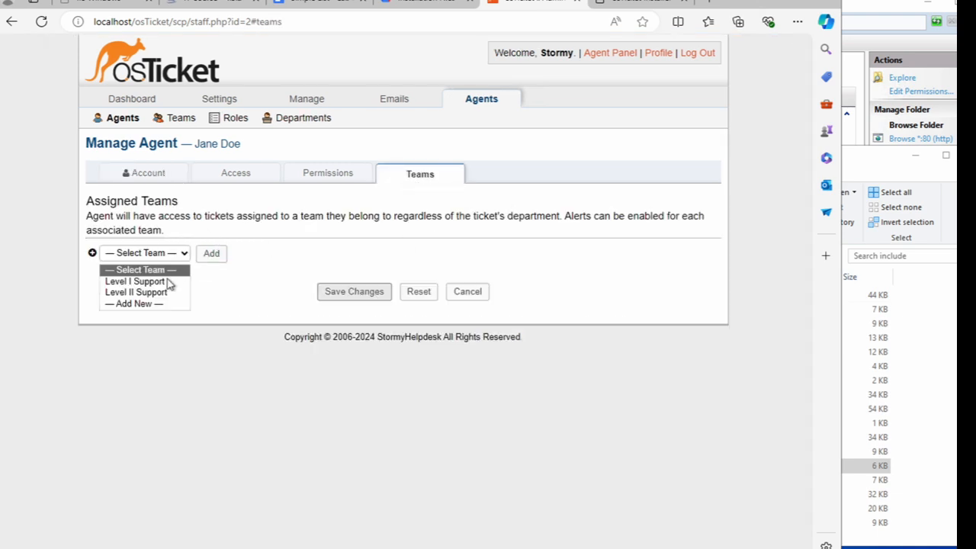
{"action": "left_click", "coordinate": [161, 294]}
{"action": "left_click", "coordinate": [354, 292]}
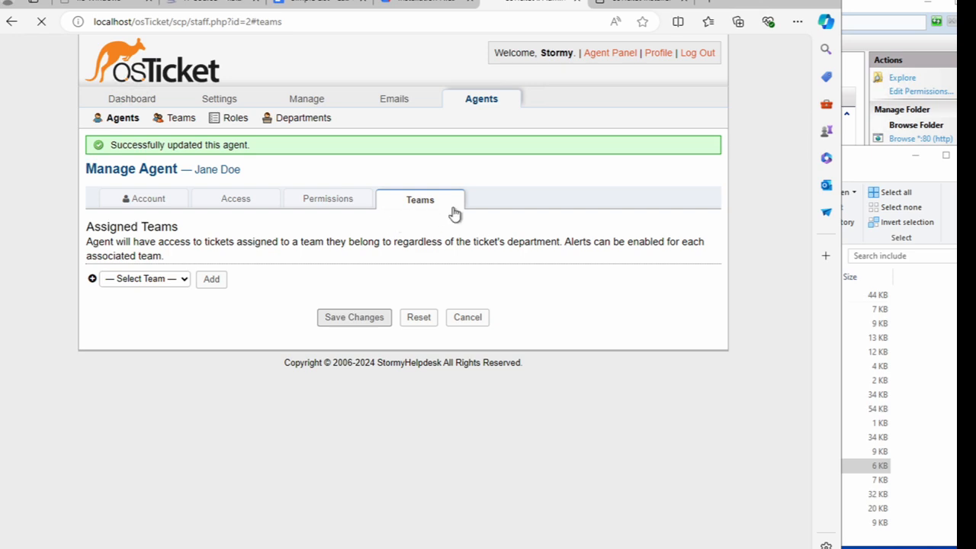
{"action": "left_click", "coordinate": [477, 109]}
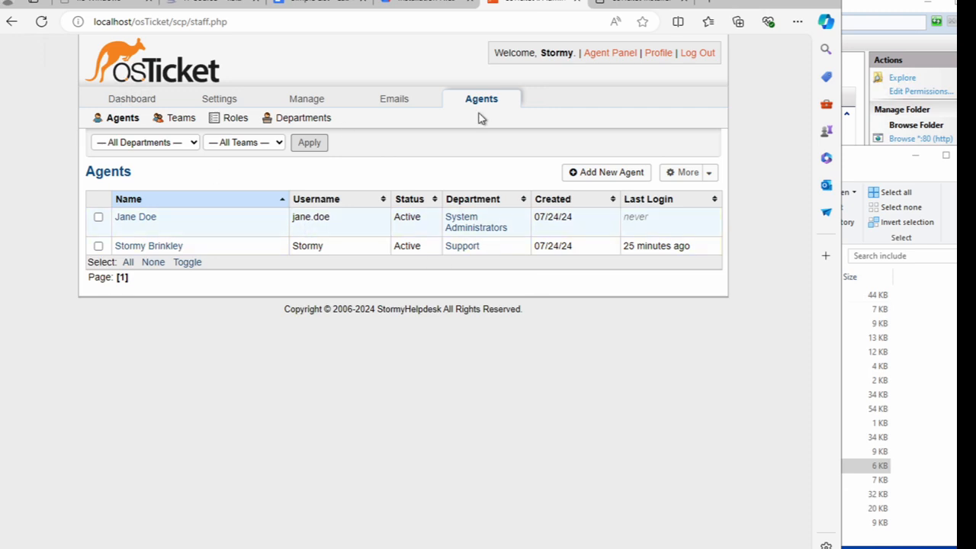
- Start another agent and enter their first name, last name, e-mail address and username
{"action": "left_click", "coordinate": [604, 174]}
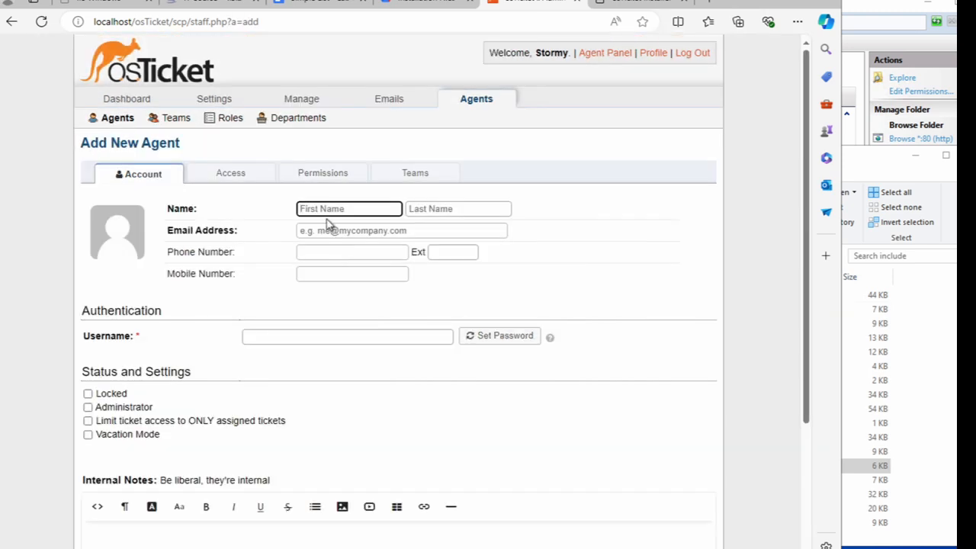
{"action": "type", "text": "John"}
{"action": "key", "text": "Tab"}
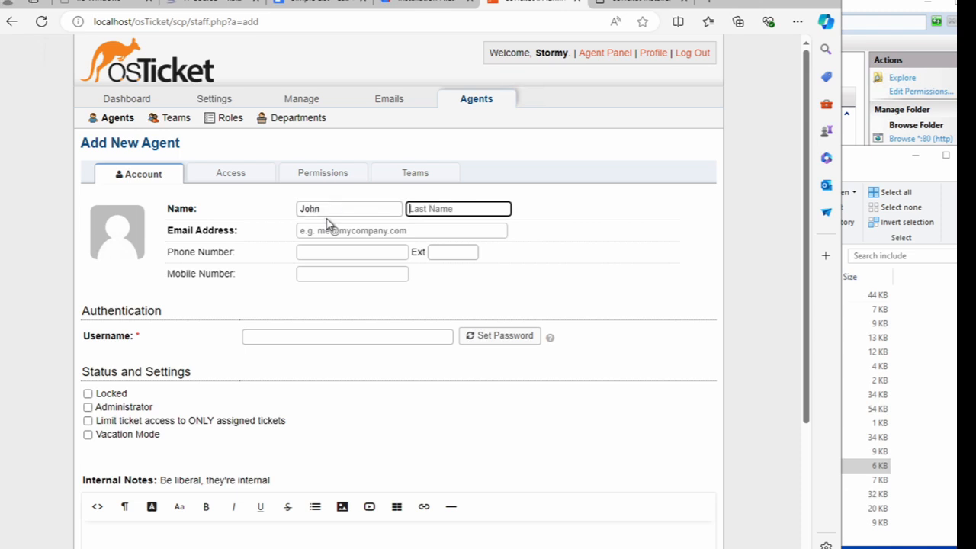
{"action": "type", "text": "Doe"}
{"action": "left_click", "coordinate": [365, 337]}
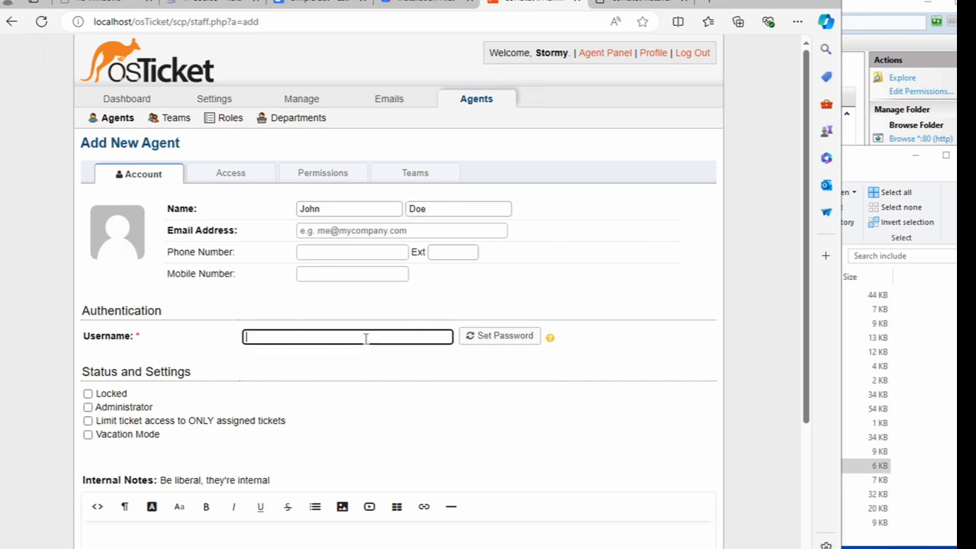
{"action": "left_click", "coordinate": [358, 235]}
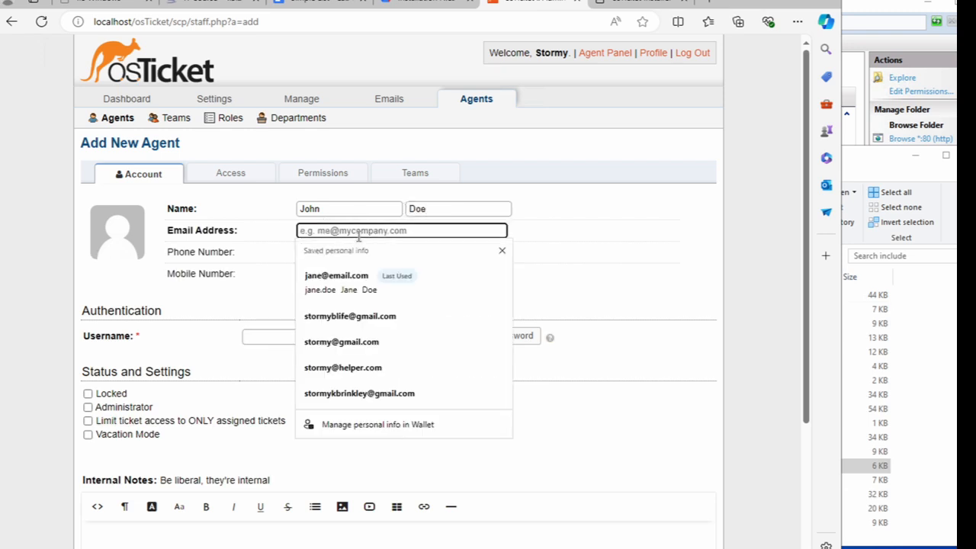
{"action": "type", "text": "john@em"}
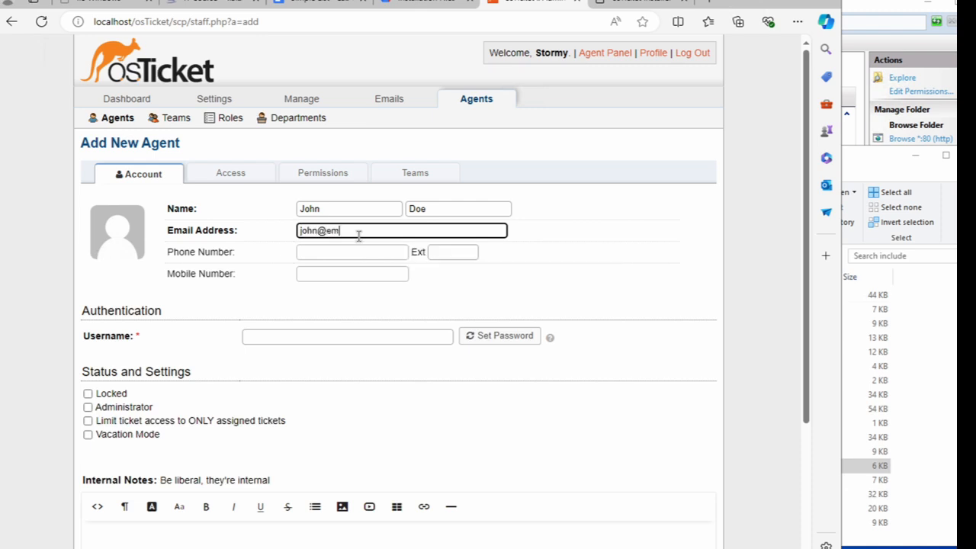
{"action": "type", "text": "ail.com"}
{"action": "left_click", "coordinate": [308, 340]}
{"action": "type", "text": "jo"}
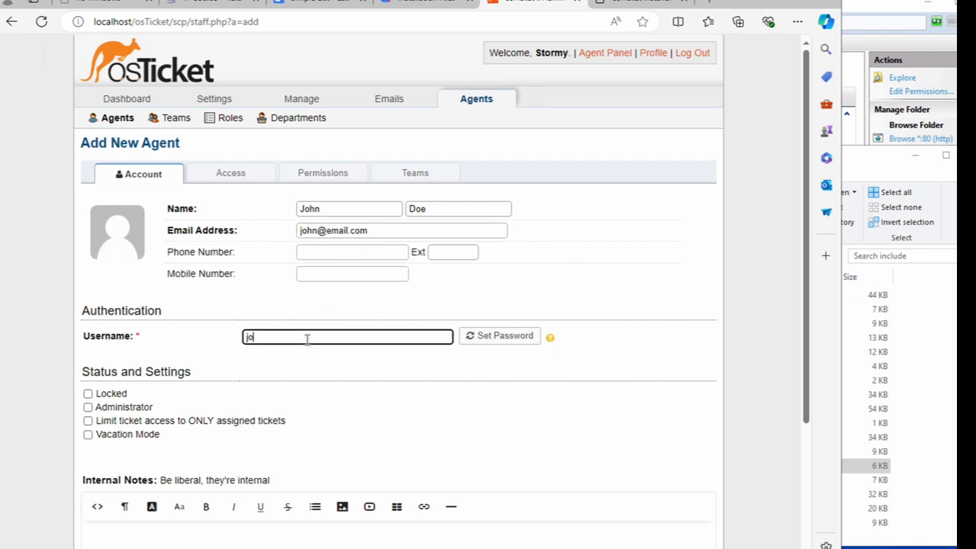
{"action": "type", "text": "hn.doe"}
- Look over the primary department options on the agent's Access tab
{"action": "scroll", "coordinate": [224, 412], "scroll_direction": "down", "scroll_amount": 1}
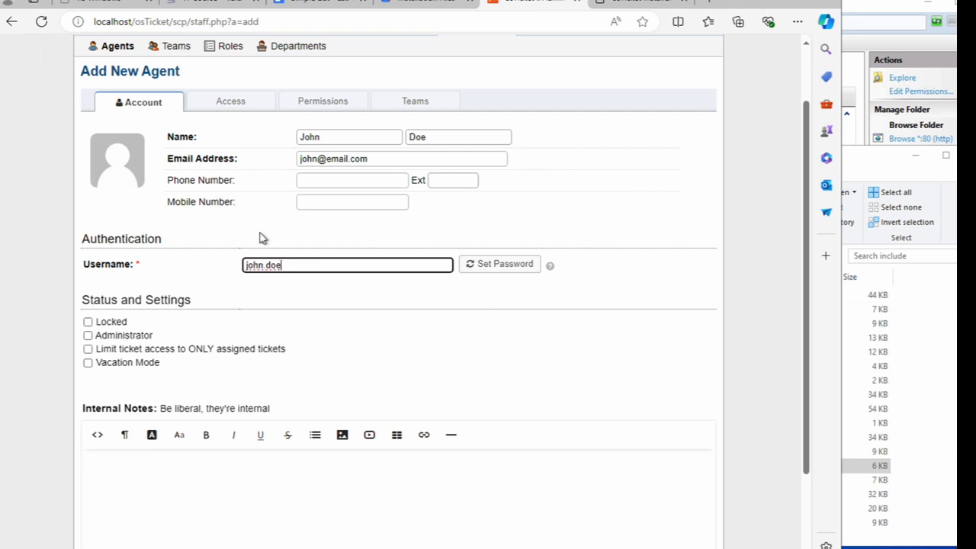
{"action": "left_click", "coordinate": [235, 106]}
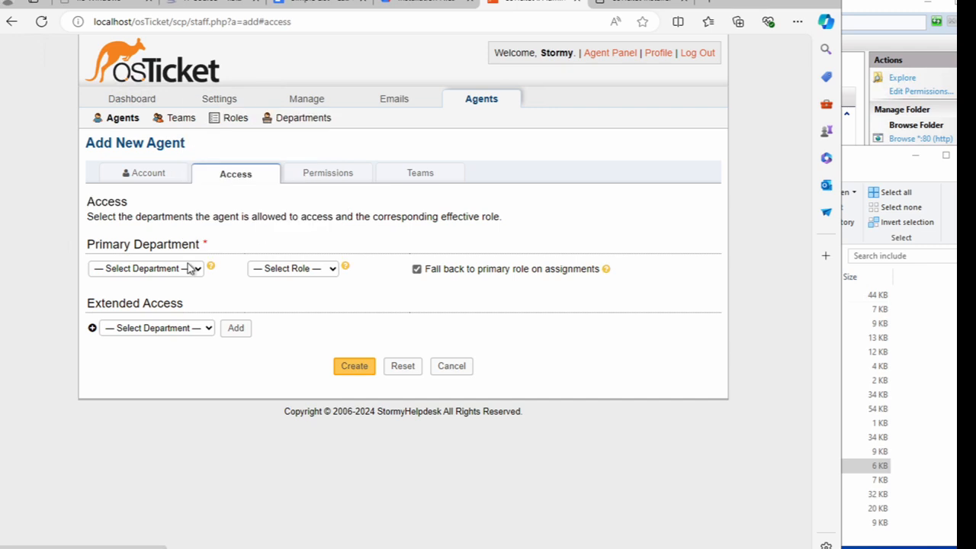
{"action": "left_click", "coordinate": [191, 267]}
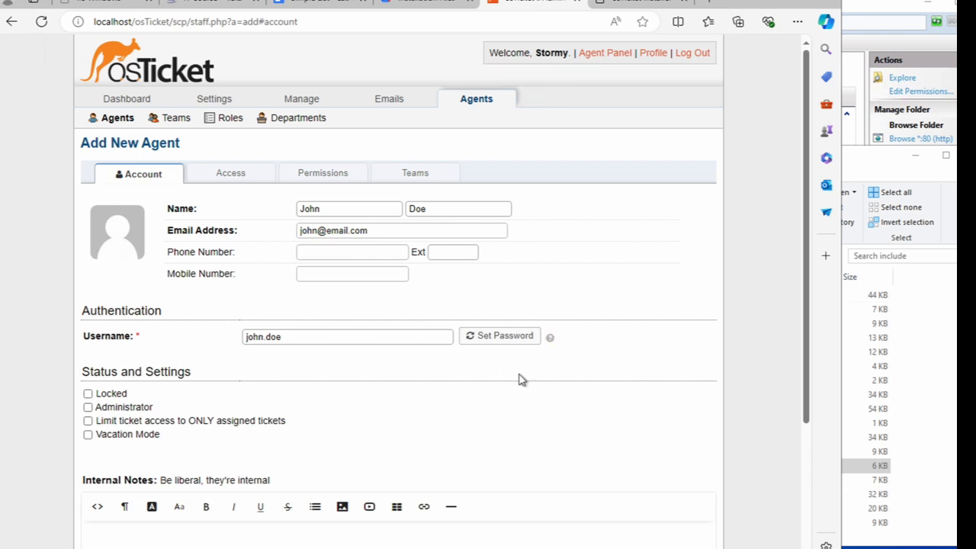
- Set the second agent's password directly, without a reset e-mail or forced change at next login
{"action": "left_click", "coordinate": [505, 336]}
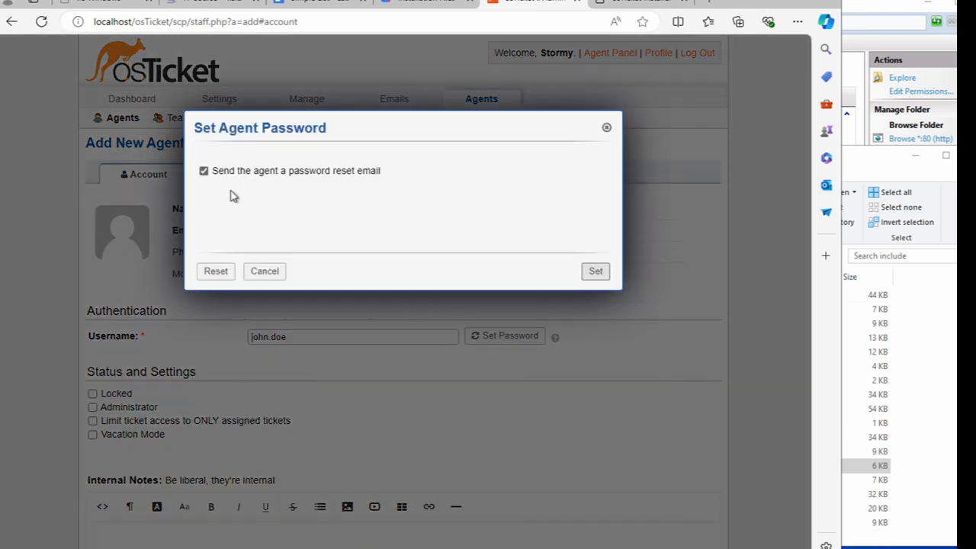
{"action": "left_click", "coordinate": [204, 171]}
{"action": "left_click", "coordinate": [231, 218]}
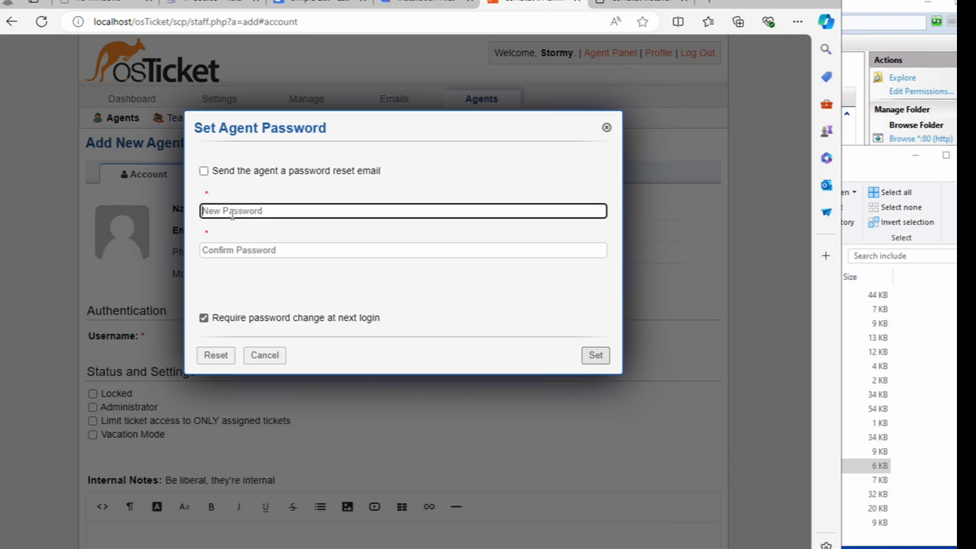
{"action": "type", "text": "•••••"}
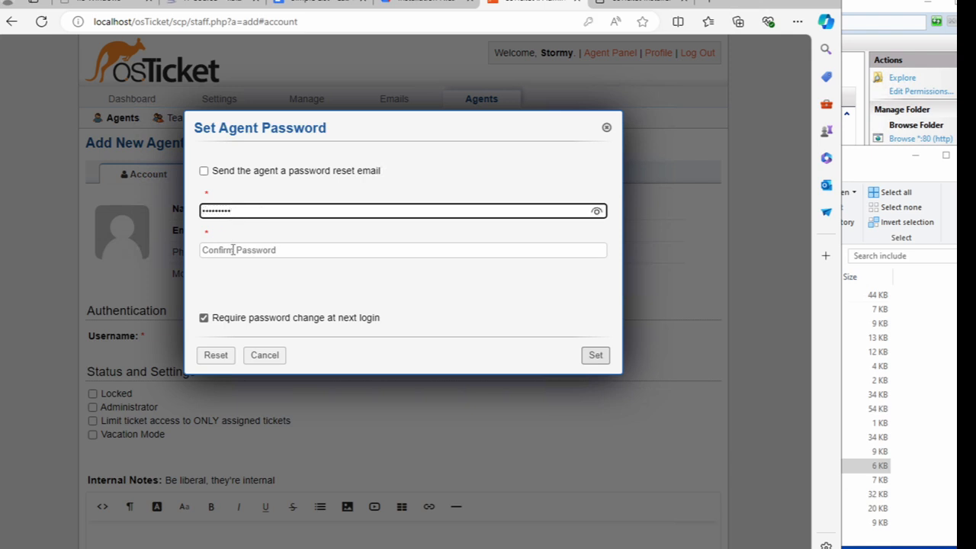
{"action": "left_click", "coordinate": [233, 250]}
{"action": "type", "text": "•••••••••"}
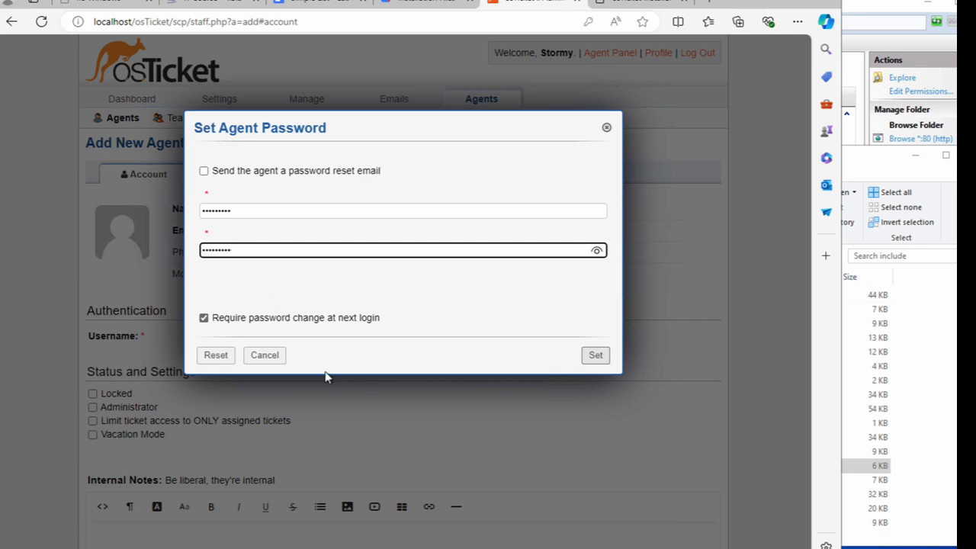
{"action": "left_click", "coordinate": [203, 318]}
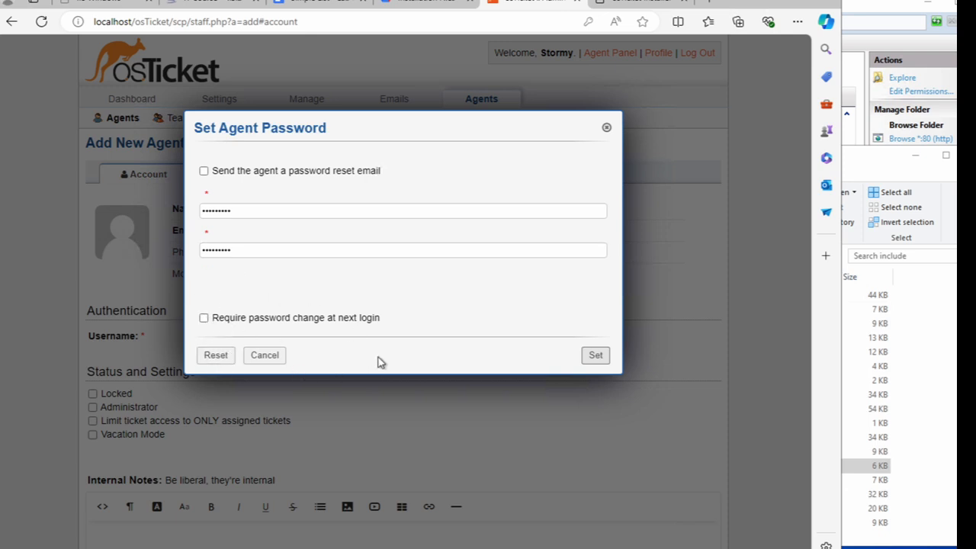
{"action": "left_click", "coordinate": [593, 356]}
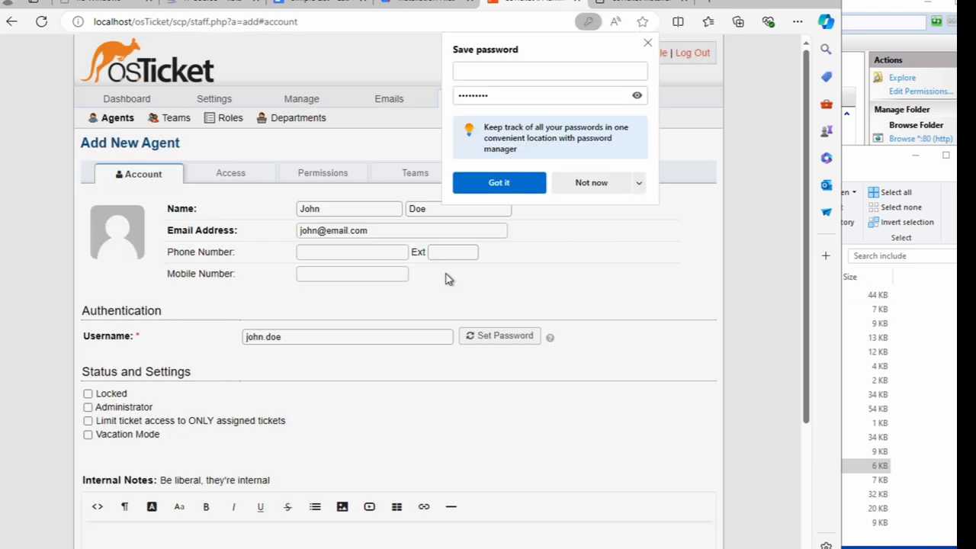
{"action": "left_click", "coordinate": [648, 43]}
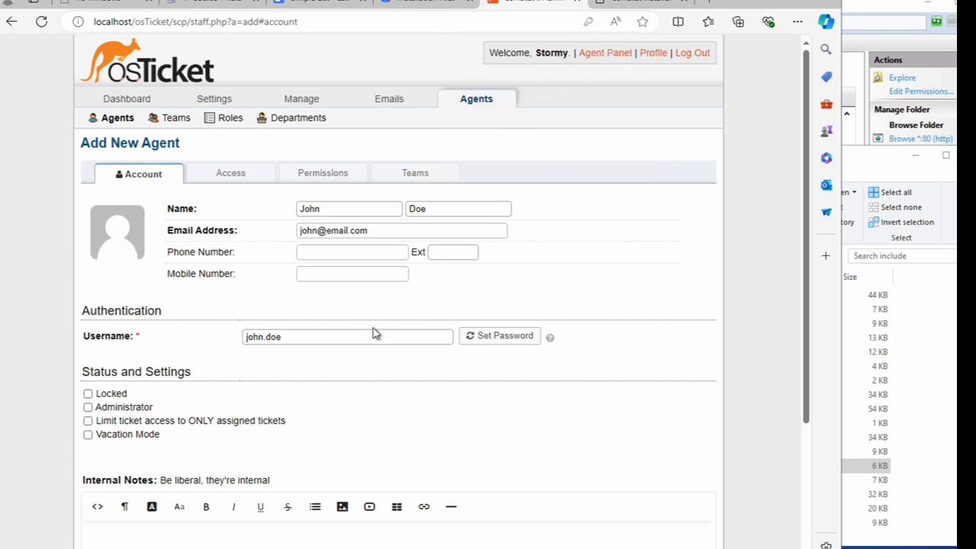
{"action": "left_click", "coordinate": [256, 177]}
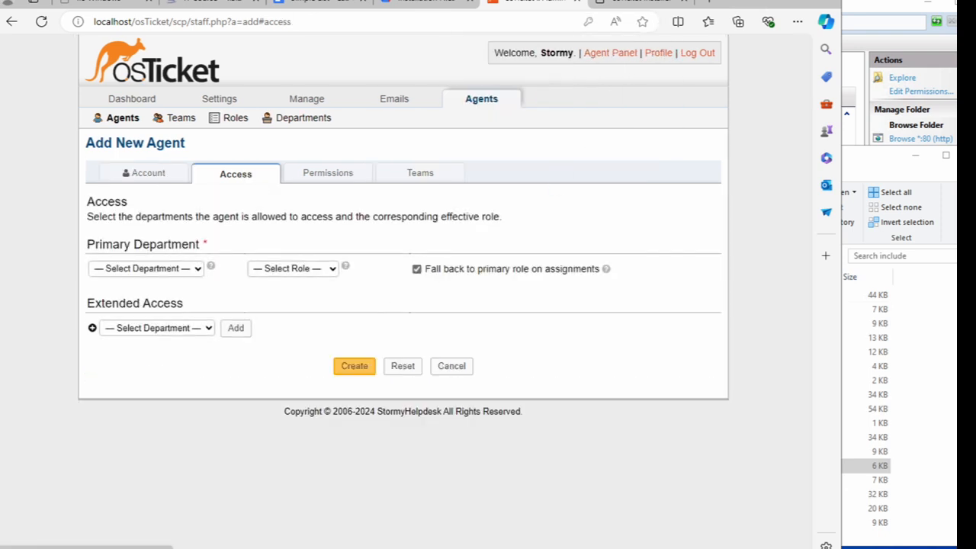
- Give the agent Support as primary department, the View only role, and Support extended access
{"action": "left_click", "coordinate": [189, 271]}
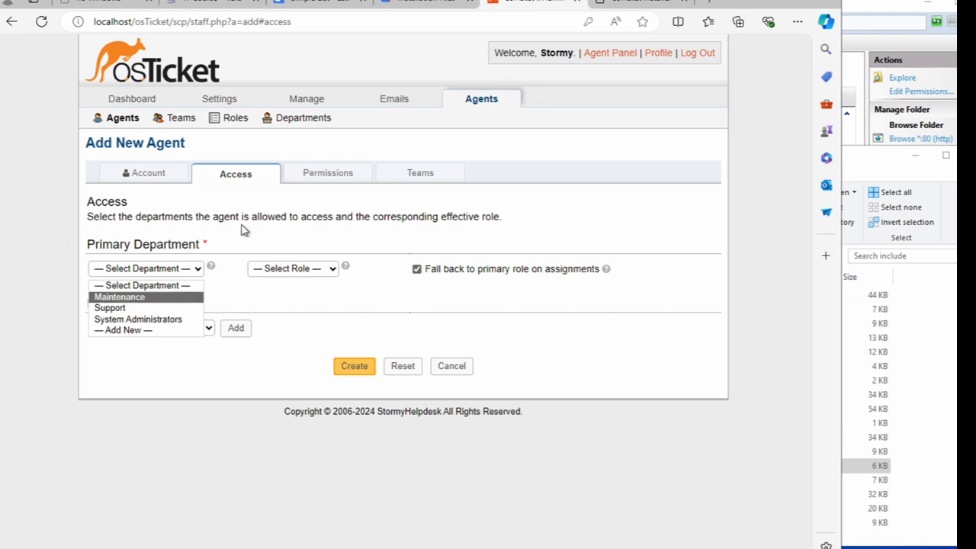
{"action": "left_click", "coordinate": [129, 308]}
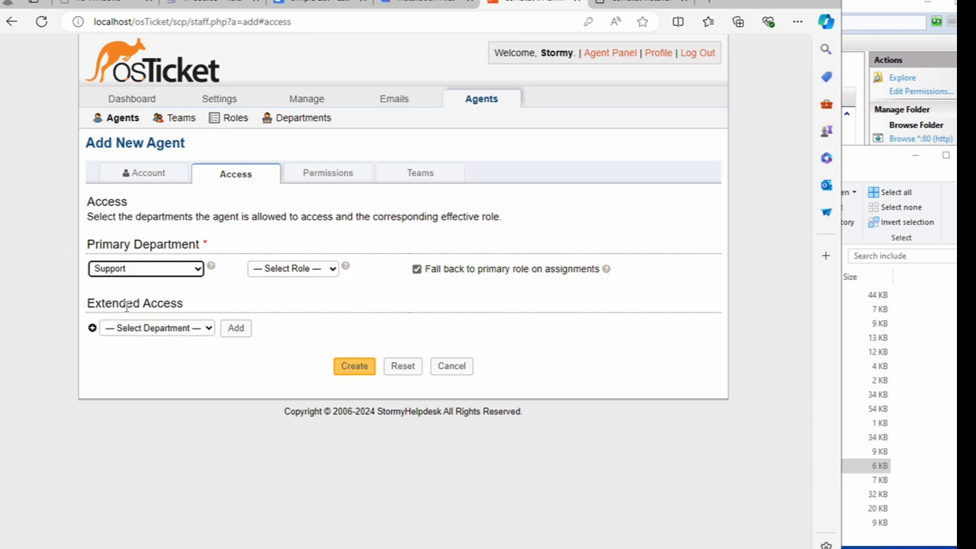
{"action": "left_click", "coordinate": [261, 271]}
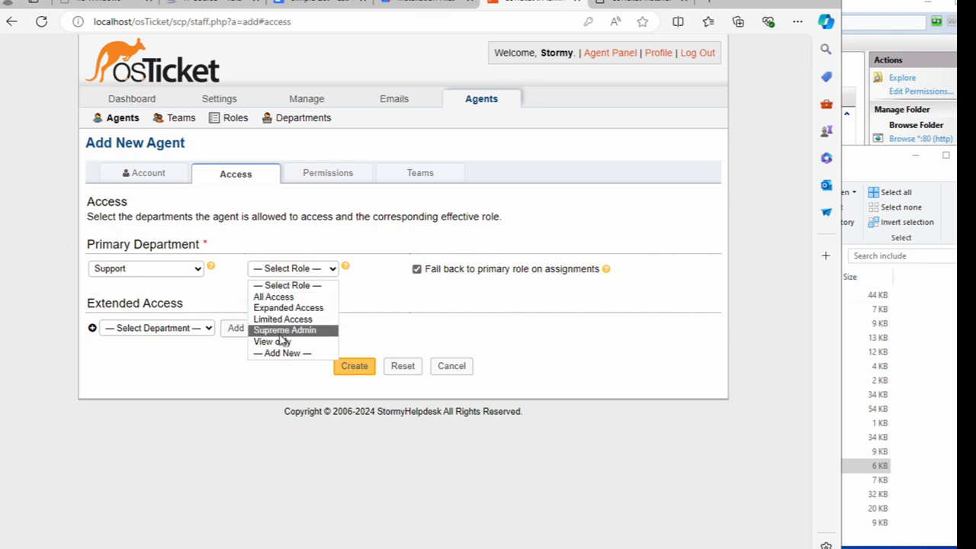
{"action": "left_click", "coordinate": [282, 342]}
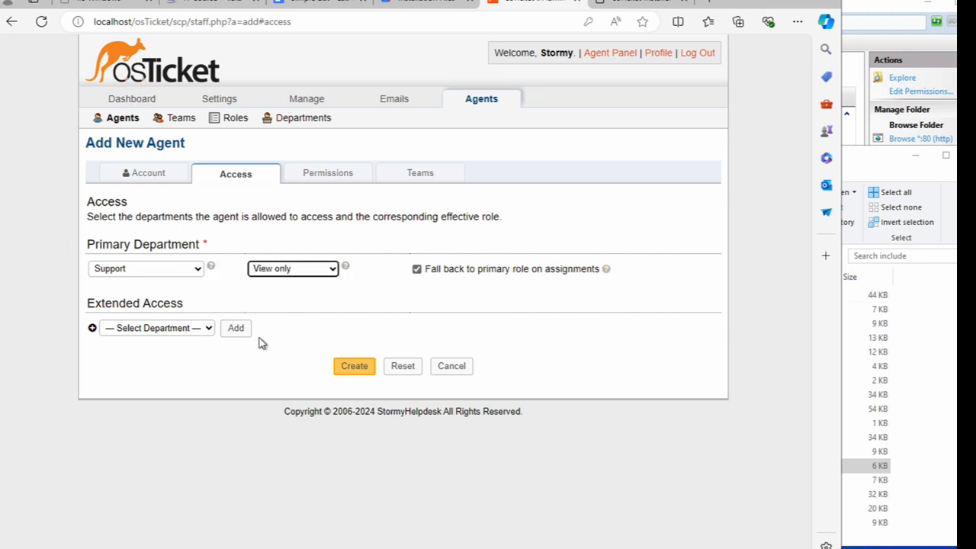
{"action": "left_click", "coordinate": [189, 328]}
{"action": "left_click", "coordinate": [153, 369]}
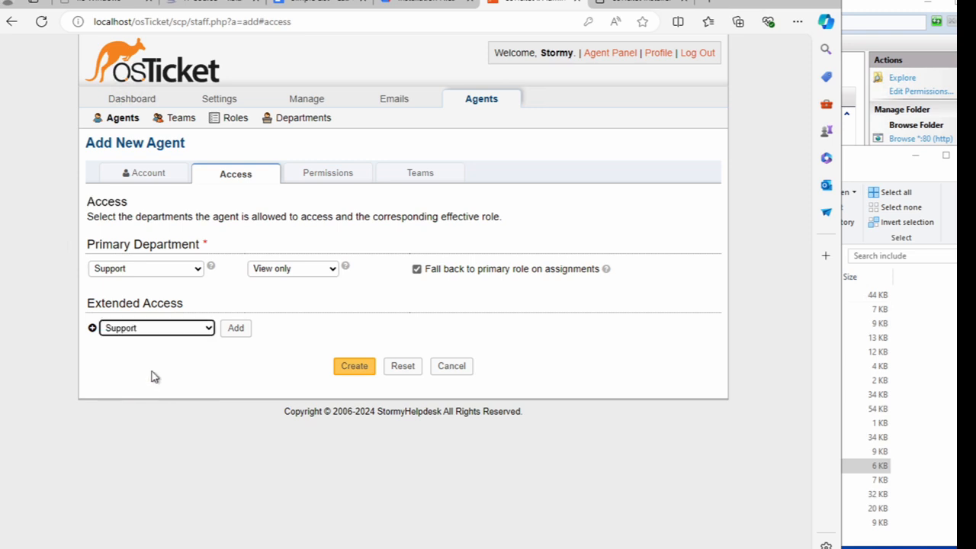
{"action": "left_click", "coordinate": [424, 177]}
- Put the agent on the Level II Support team, create them, and go to the Agent Panel
{"action": "left_click", "coordinate": [174, 256]}
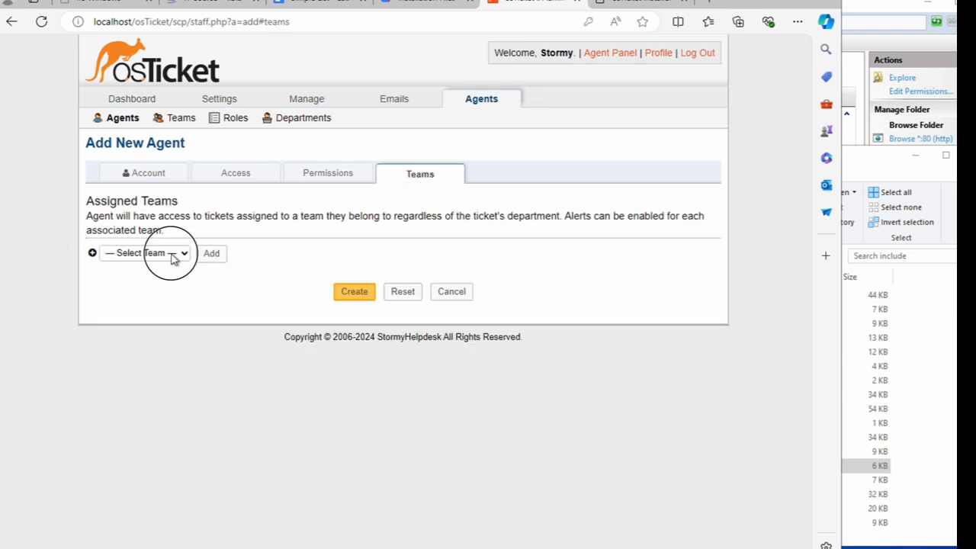
{"action": "left_click", "coordinate": [145, 293]}
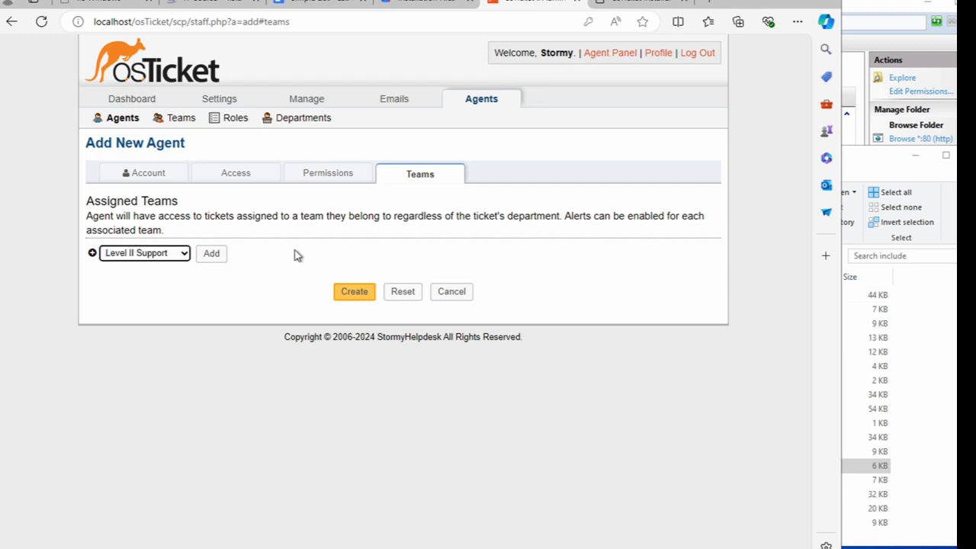
{"action": "left_click", "coordinate": [349, 292]}
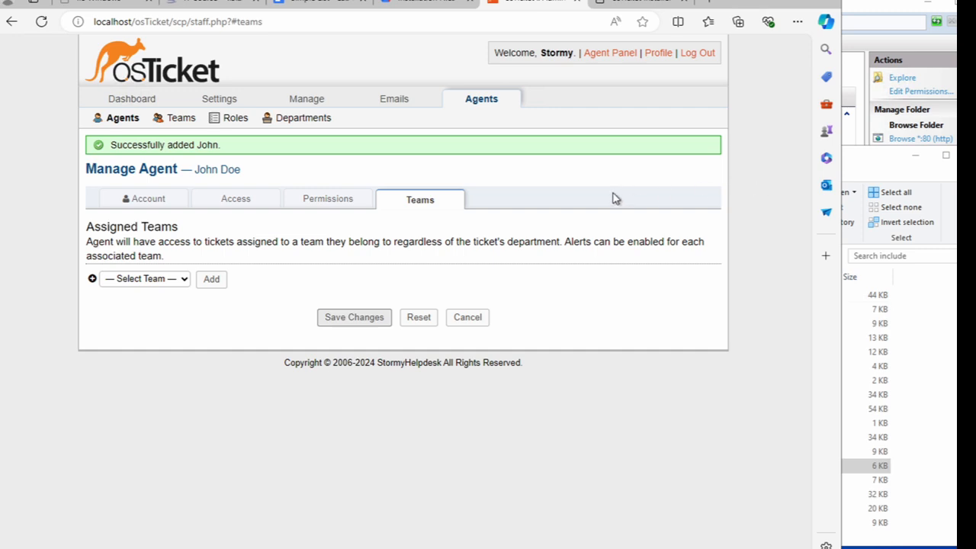
{"action": "left_click", "coordinate": [618, 56]}
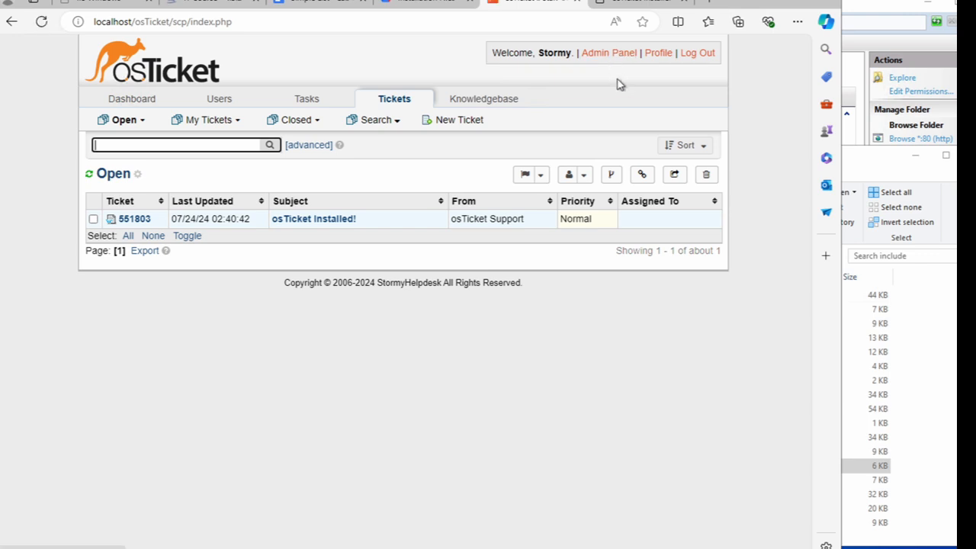
- Go to the Users directory and start adding a new end user
{"action": "left_click", "coordinate": [219, 102]}
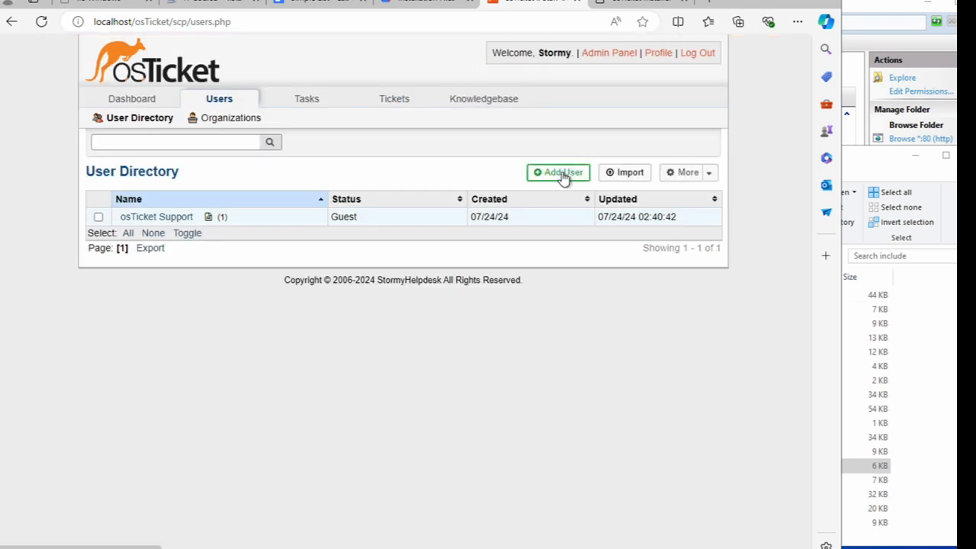
{"action": "left_click", "coordinate": [562, 173]}
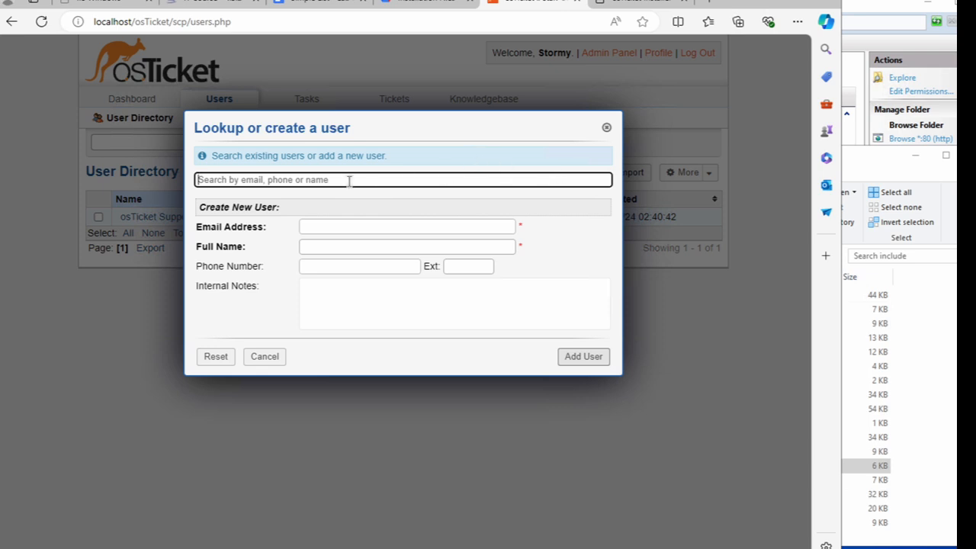
- Enter the new user's e-mail address and full name and submit the user
{"action": "left_click", "coordinate": [336, 227]}
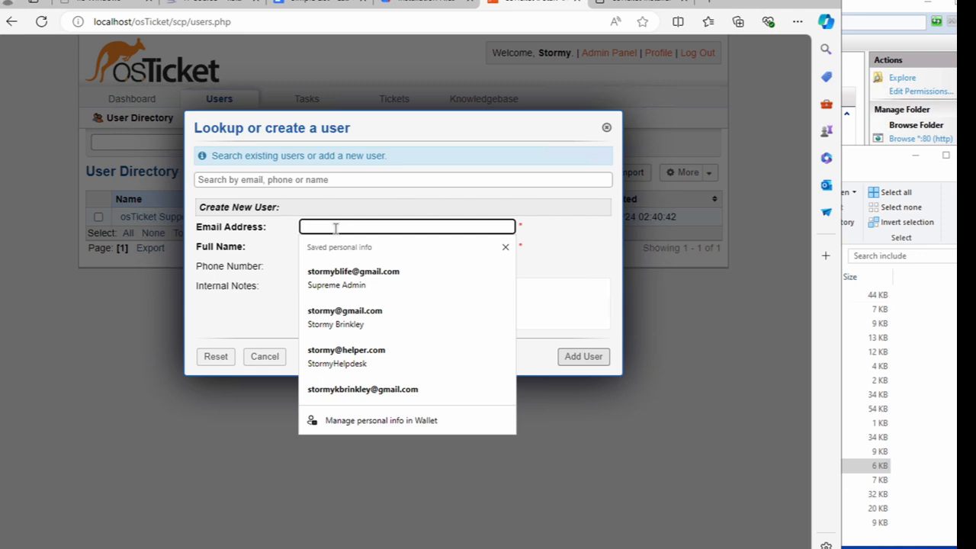
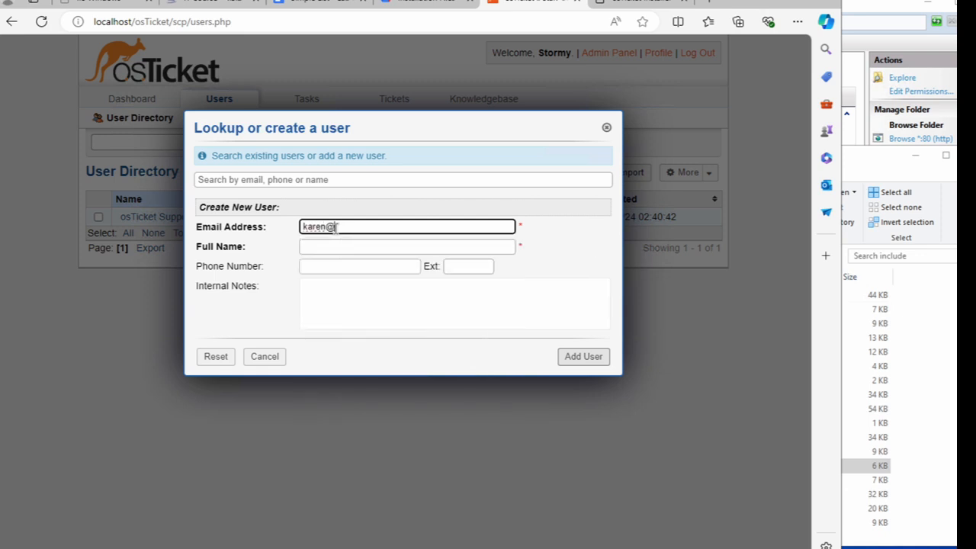
{"action": "left_click", "coordinate": [322, 245]}
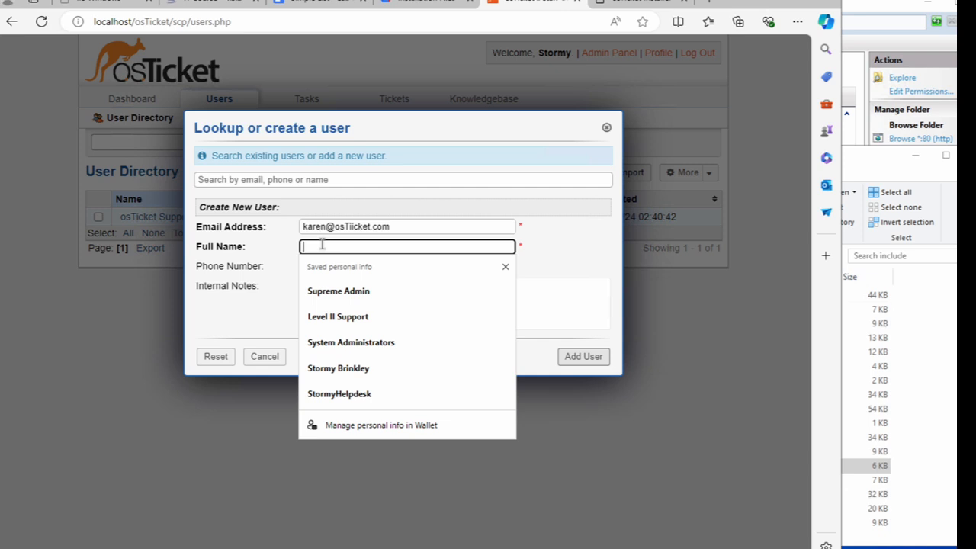
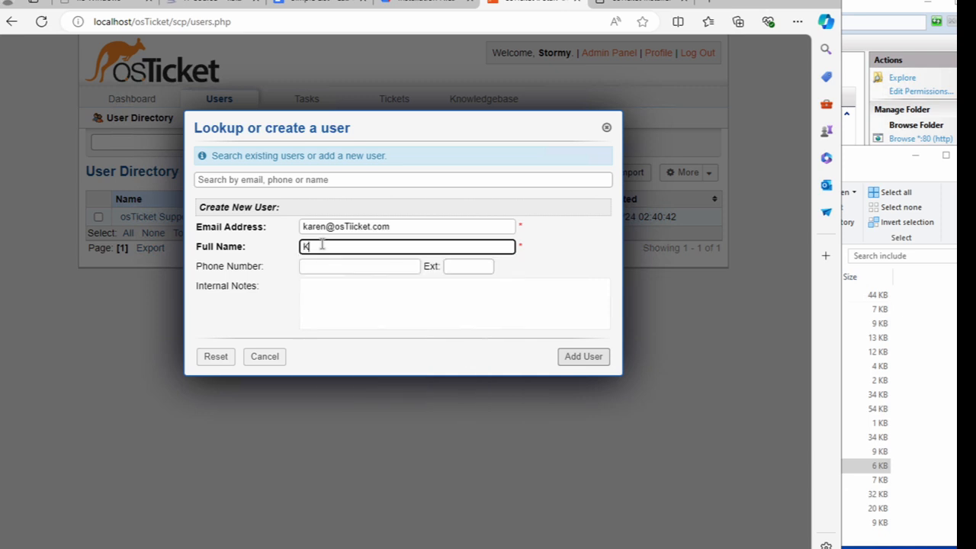
{"action": "left_click", "coordinate": [477, 299]}
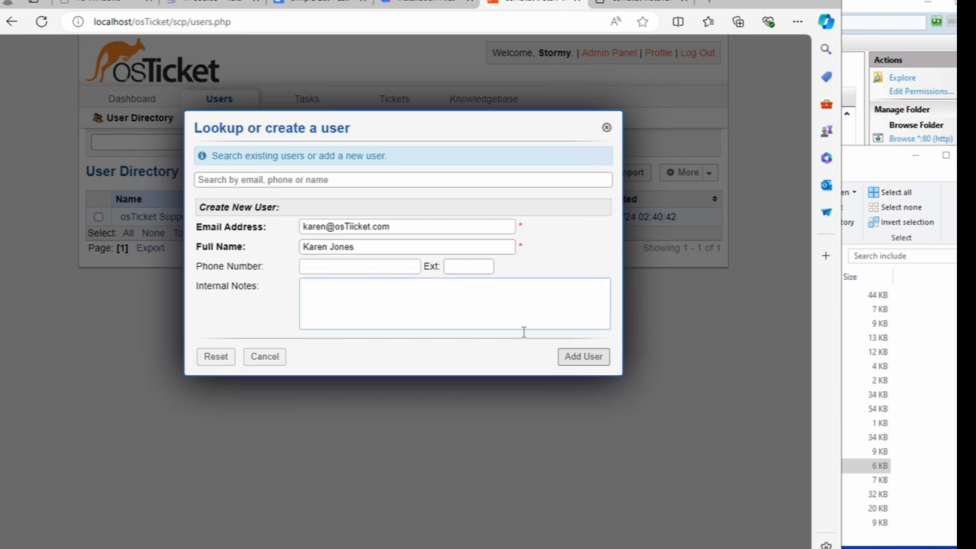
{"action": "left_click", "coordinate": [575, 364]}
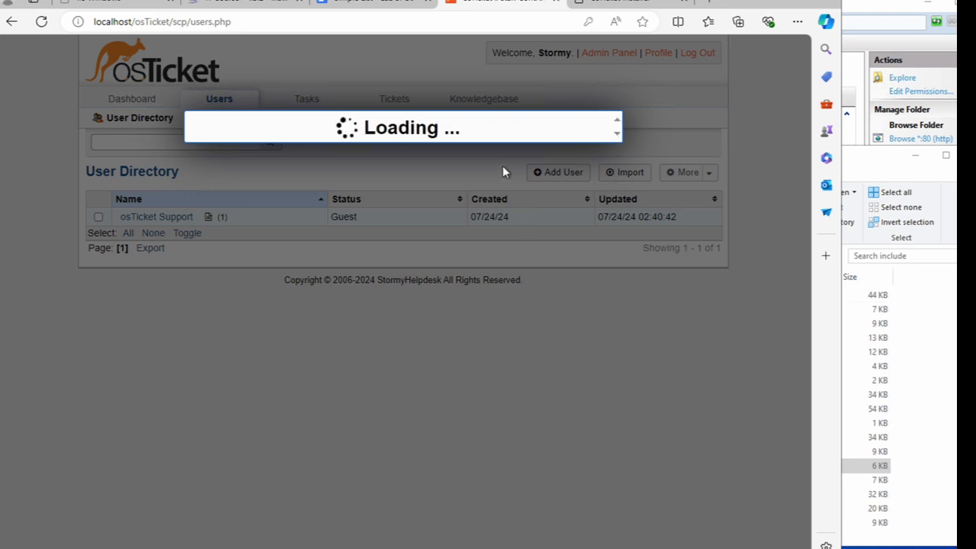
- Refill the fields from a saved browser entry and resubmit, getting the invalid e-mail error
{"action": "left_click", "coordinate": [396, 224]}
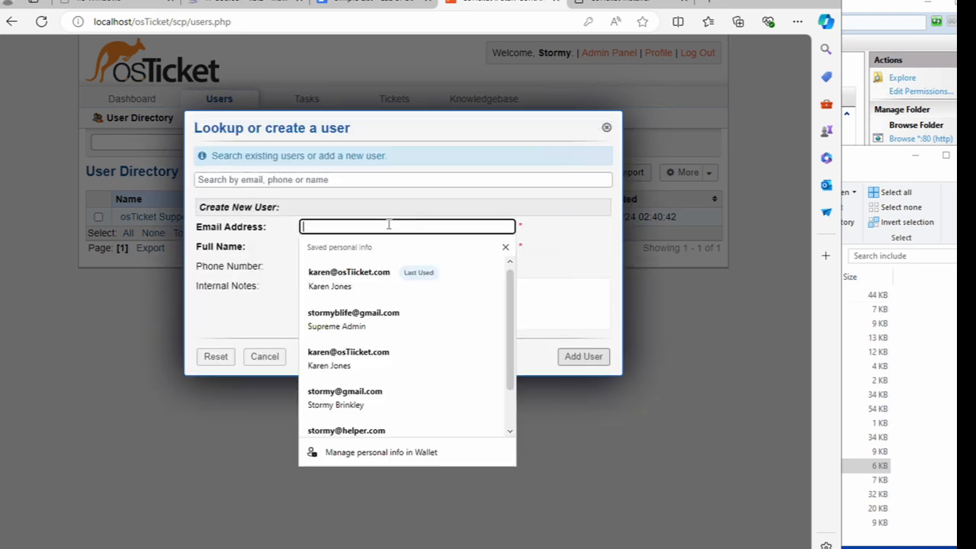
{"action": "left_click", "coordinate": [360, 276]}
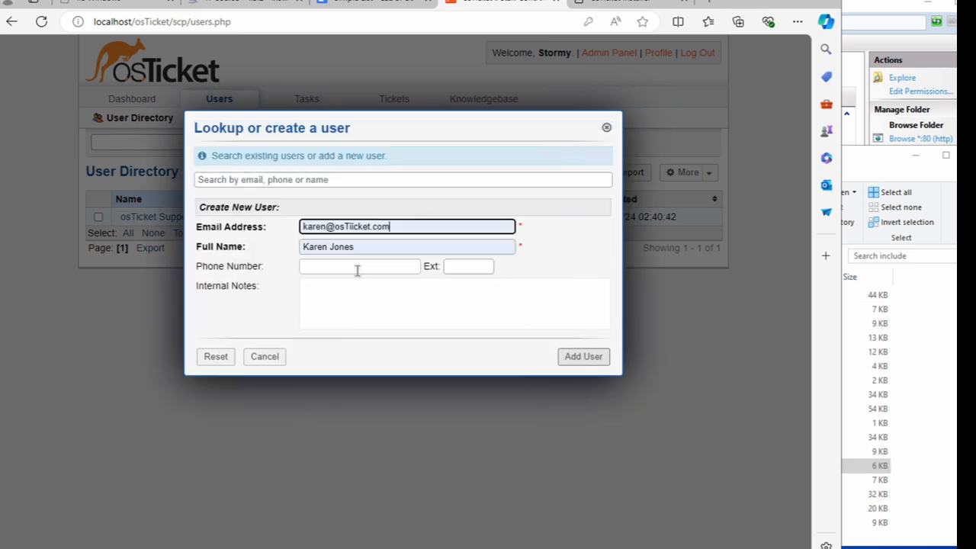
{"action": "left_click", "coordinate": [581, 362]}
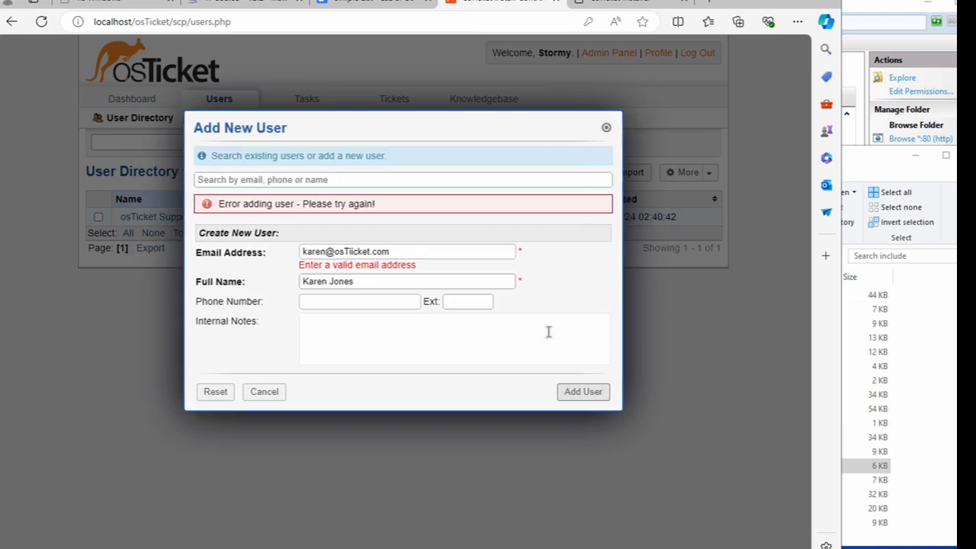
- Delete the extra 'i' from the e-mail domain and add the user as a Guest
{"action": "left_click", "coordinate": [355, 253]}
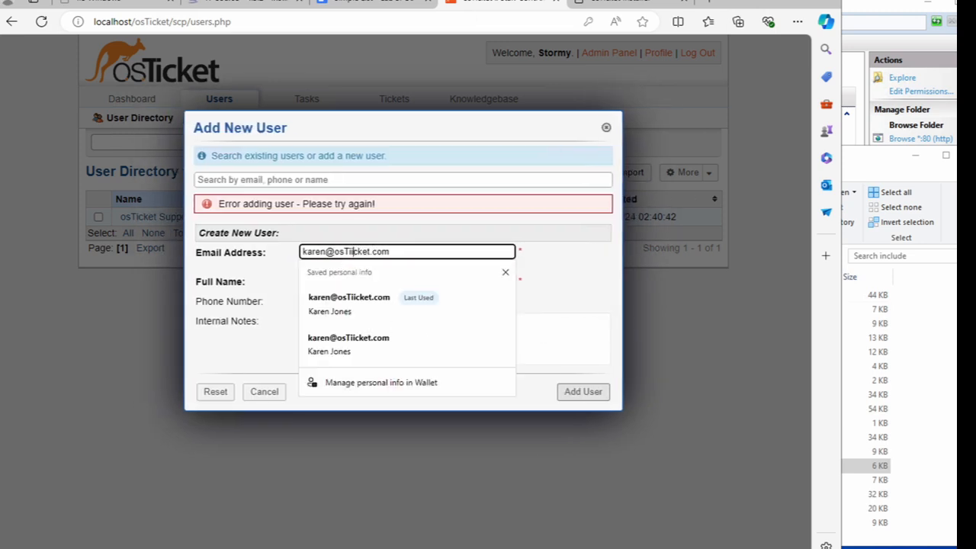
{"action": "key", "text": "BackSpace"}
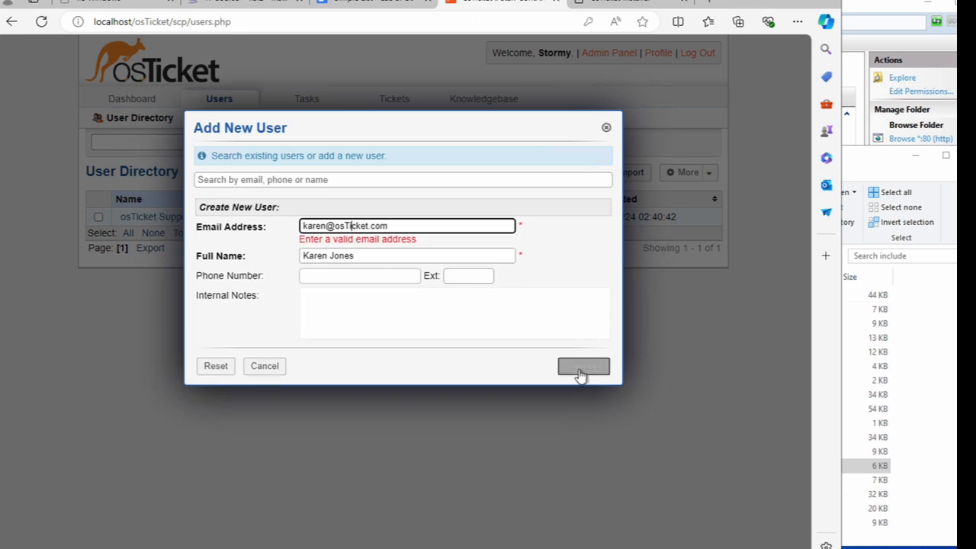
{"action": "left_click", "coordinate": [583, 370]}
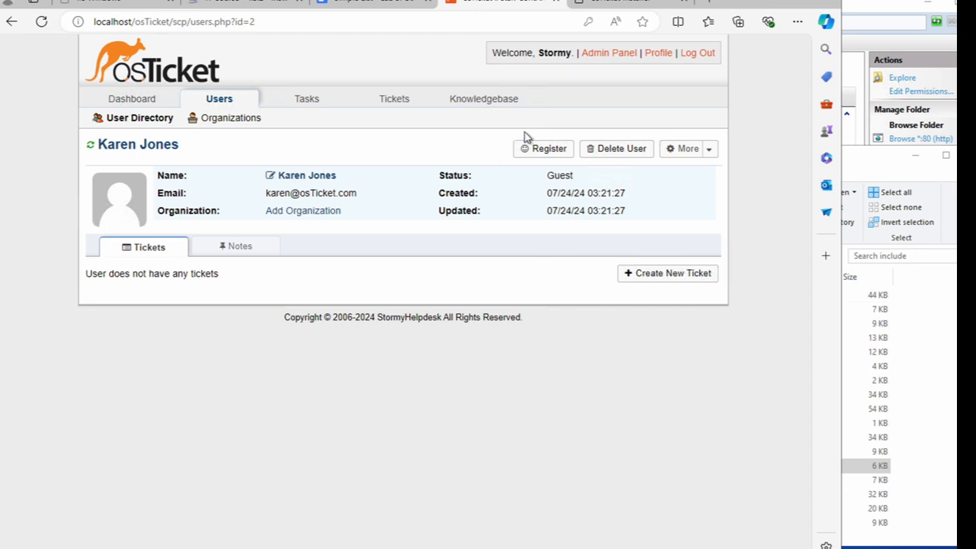
{"action": "mouse_move", "coordinate": [125, 104]}
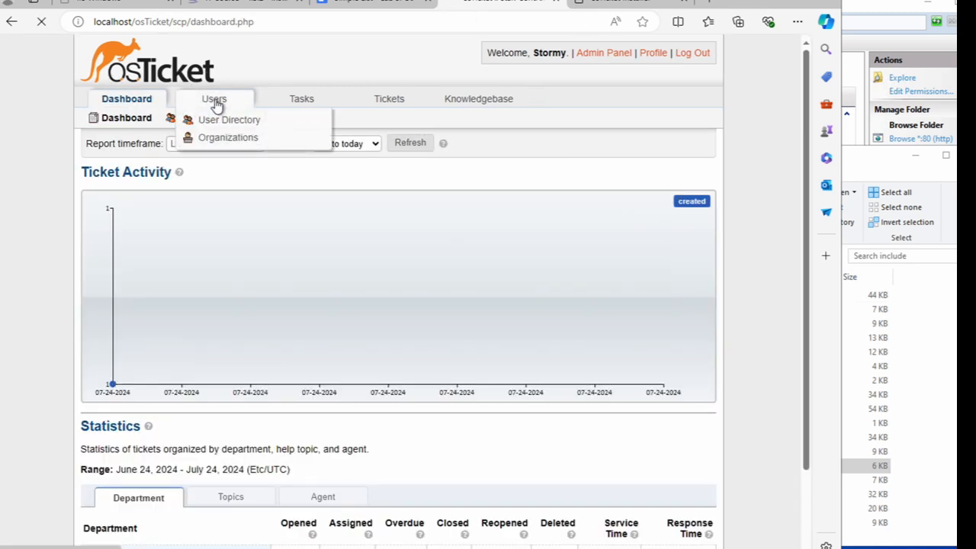
- In the User Directory, add a second end user with their osTicket.com e-mail address and full name
{"action": "left_click", "coordinate": [217, 105]}
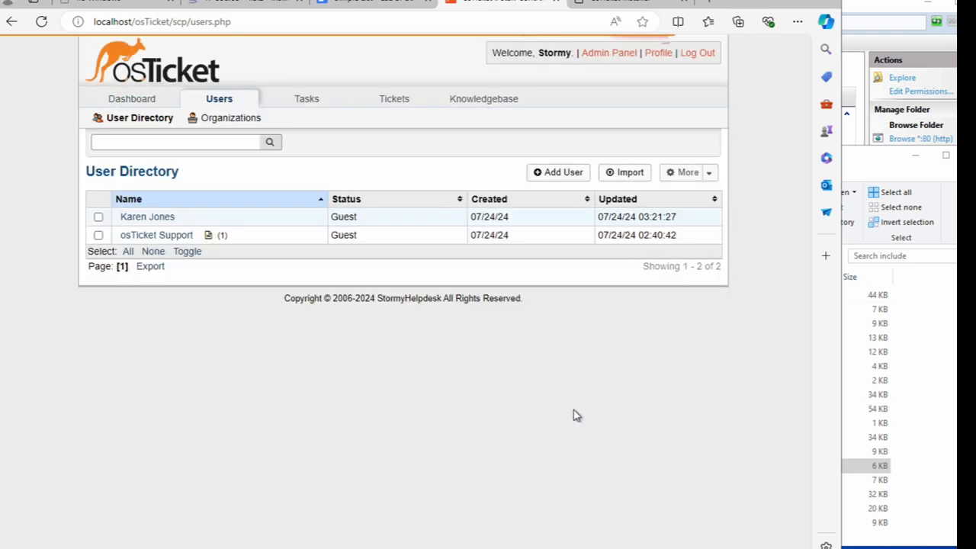
{"action": "left_click", "coordinate": [546, 169]}
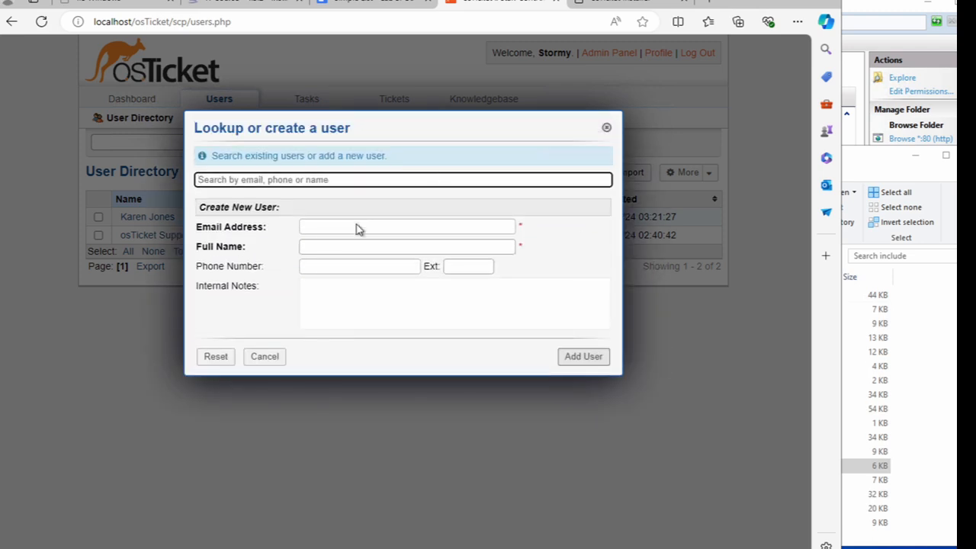
{"action": "left_click", "coordinate": [327, 229]}
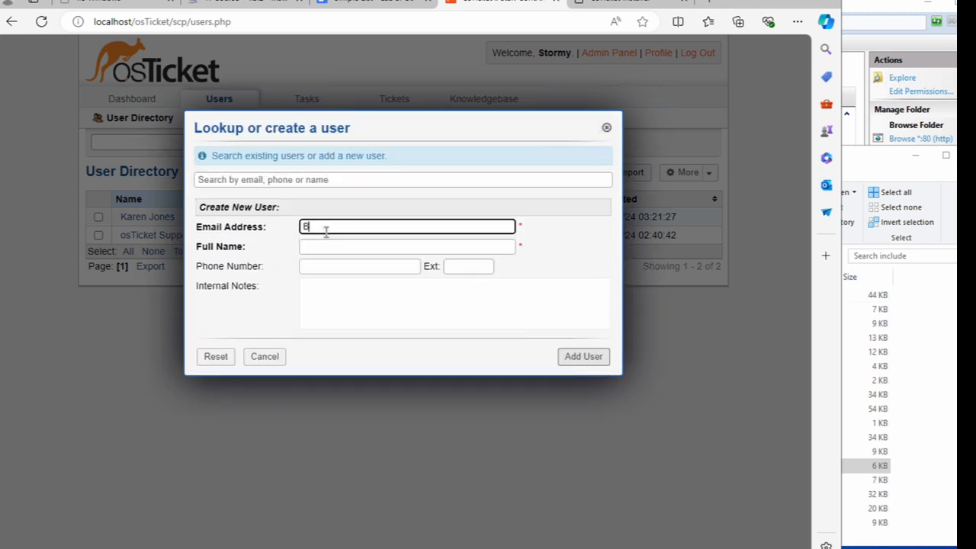
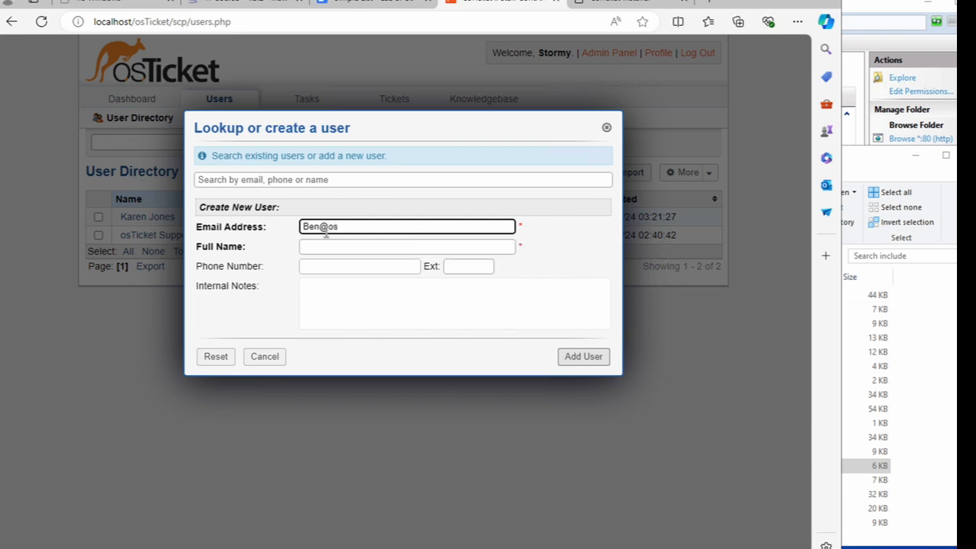
{"action": "key", "text": "Tab"}
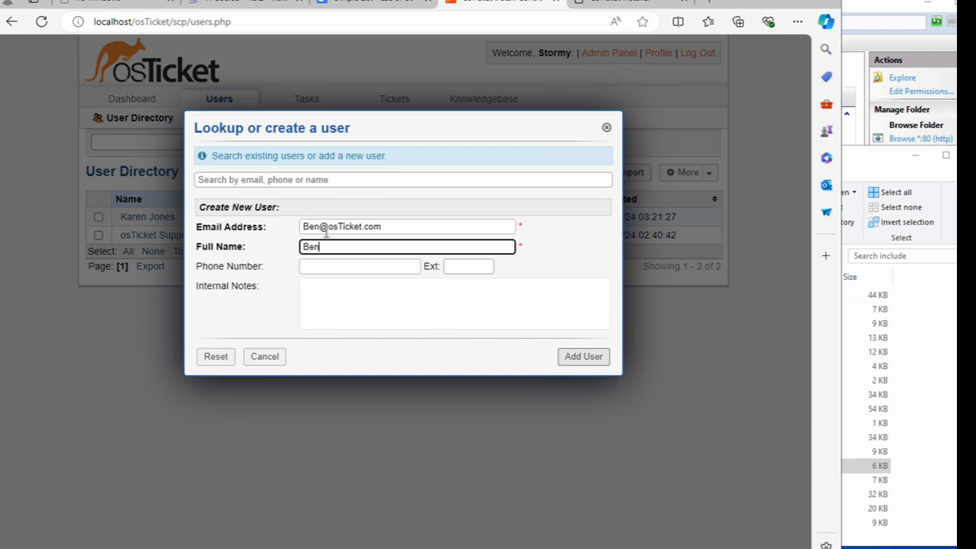
{"action": "left_click", "coordinate": [589, 359]}
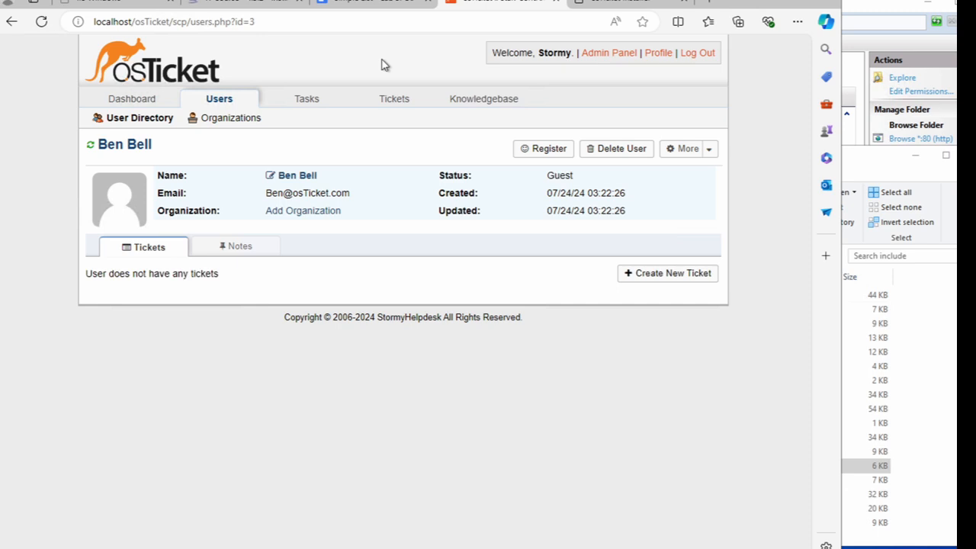
- From the Admin Panel, go through Manage > Help Topics to the SLA plans list
{"action": "left_click", "coordinate": [591, 56]}
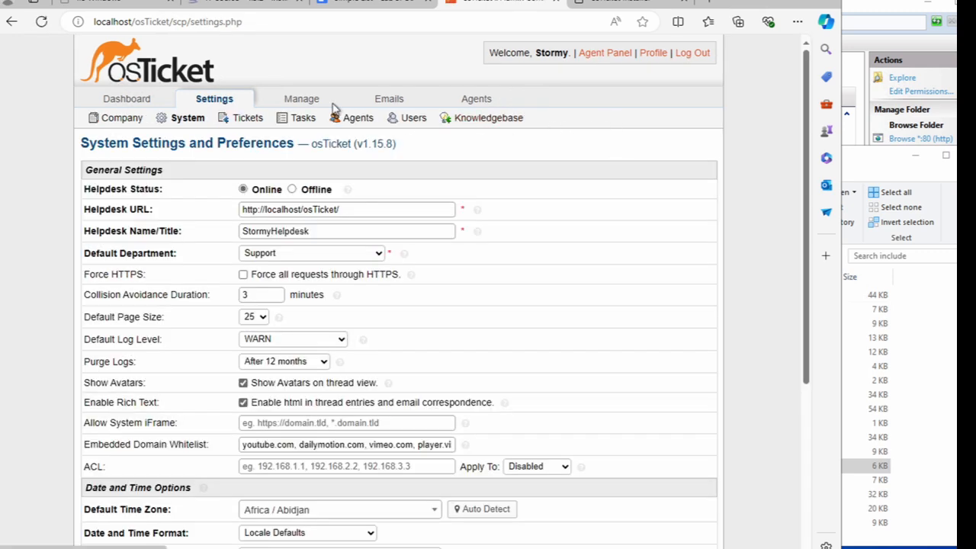
{"action": "mouse_move", "coordinate": [308, 98]}
{"action": "left_click", "coordinate": [304, 120]}
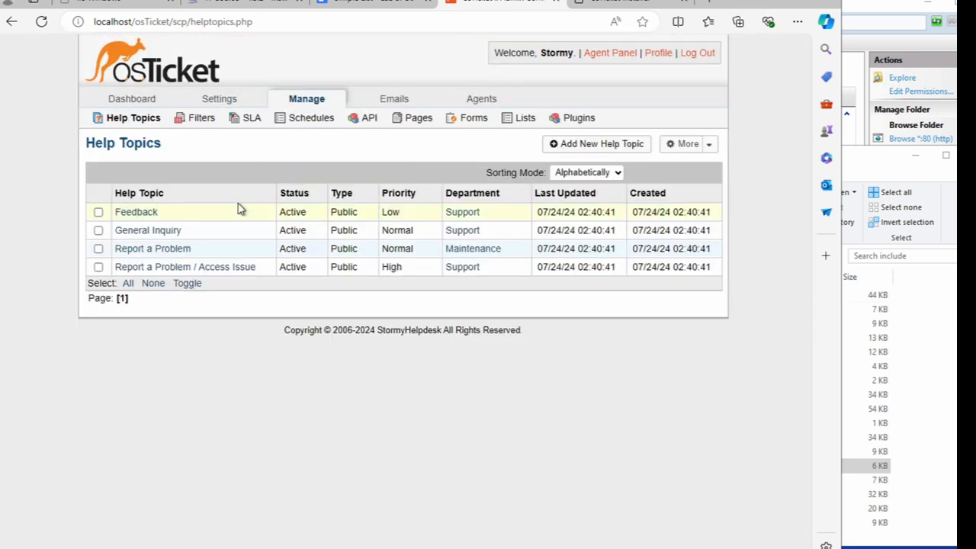
{"action": "left_click", "coordinate": [250, 119]}
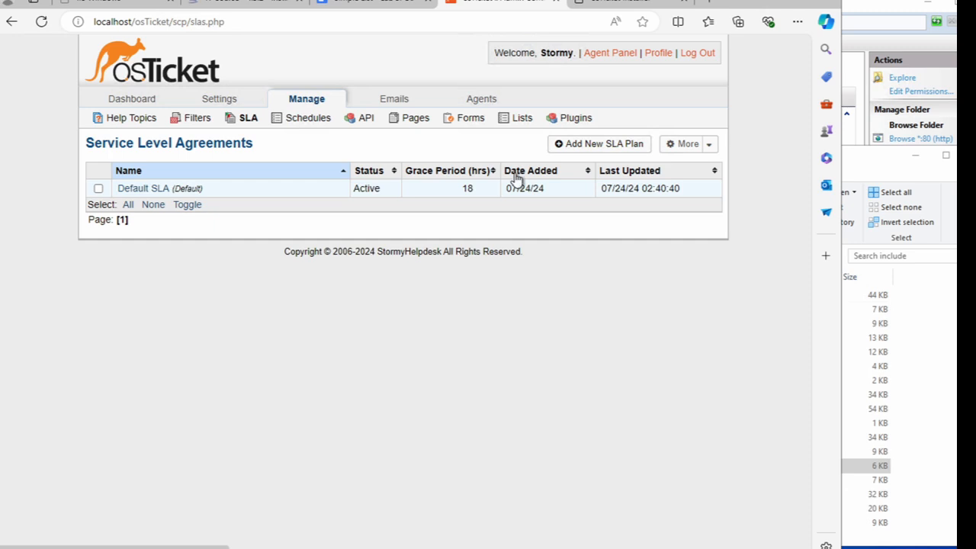
- Add SLA plan 'SEV-A' with grace period 1 and the 24/7 schedule
{"action": "left_click", "coordinate": [565, 151]}
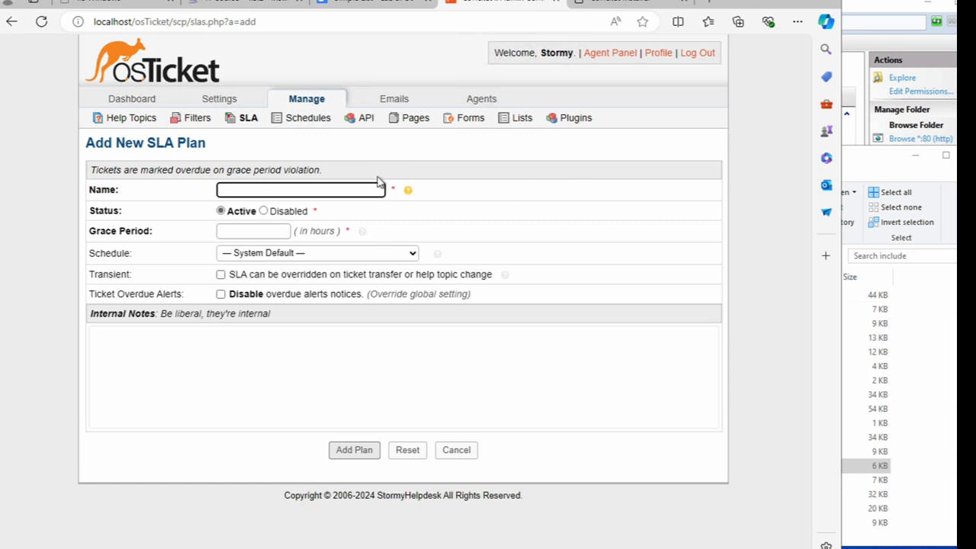
{"action": "left_click", "coordinate": [325, 190]}
{"action": "type", "text": "SEV-A"}
{"action": "left_click", "coordinate": [227, 231]}
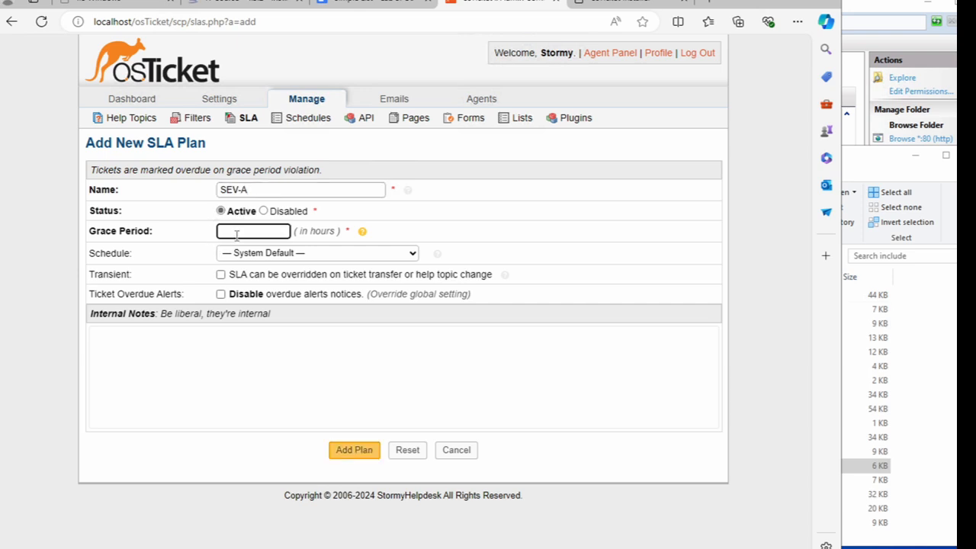
{"action": "type", "text": "1"}
{"action": "left_click", "coordinate": [270, 256]}
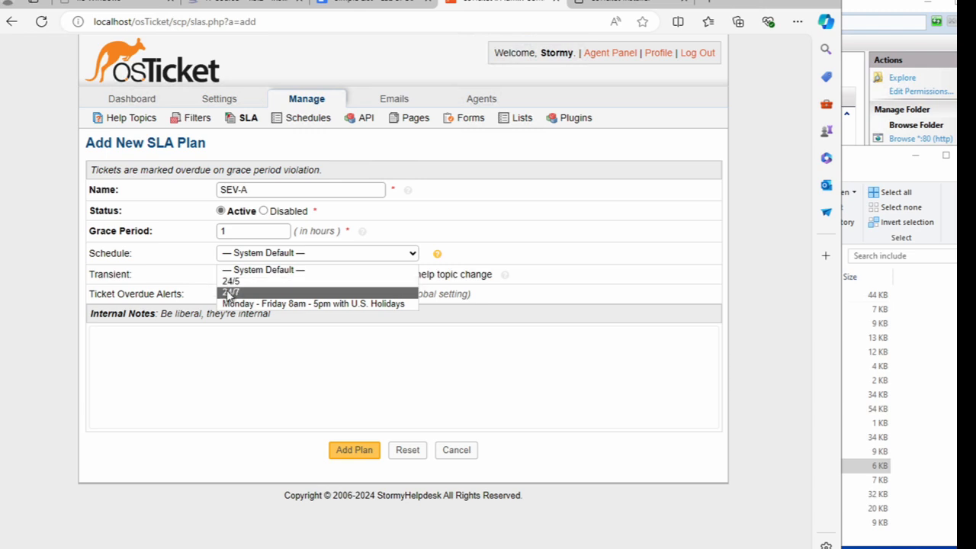
{"action": "left_click", "coordinate": [229, 293]}
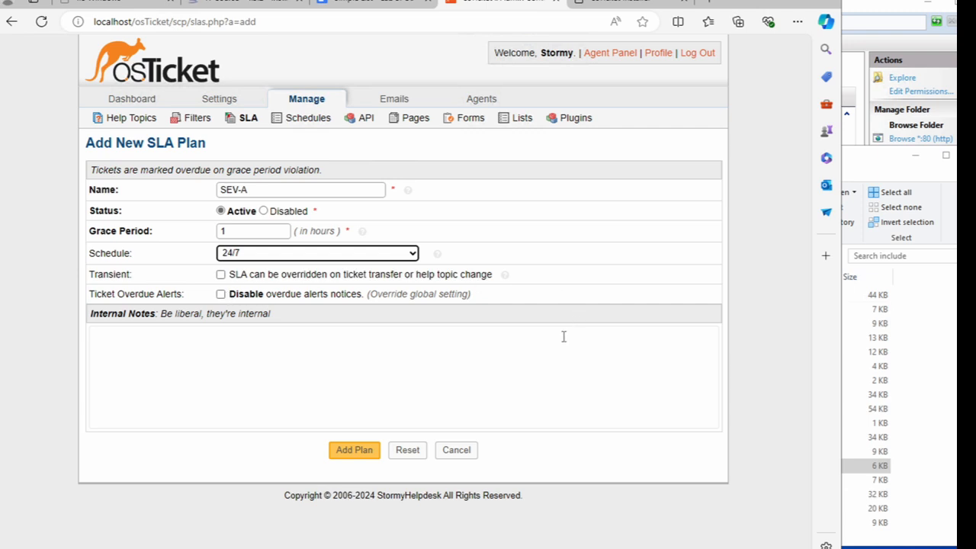
{"action": "left_click", "coordinate": [360, 451]}
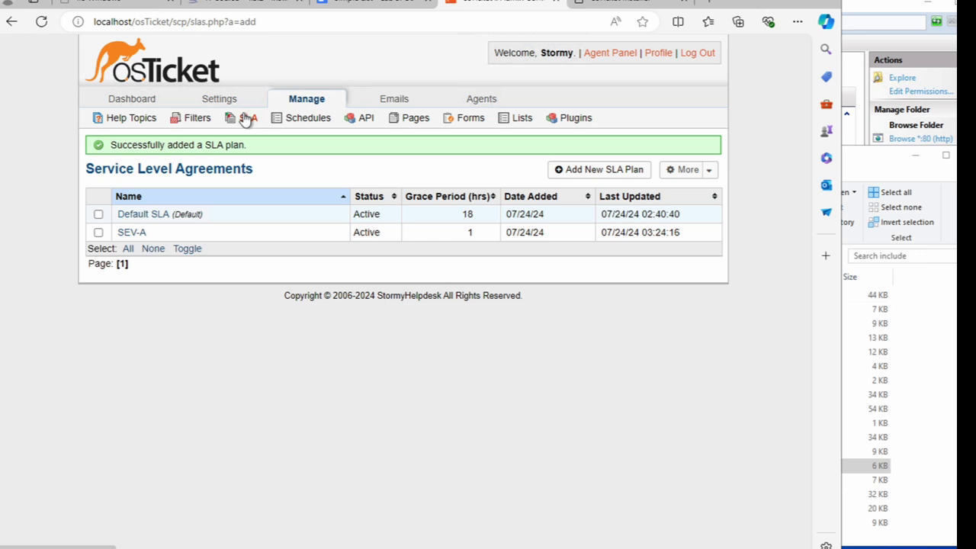
- Add SLA plan 'SEV-B' with grace period 4 and the 24/7 schedule
{"action": "left_click", "coordinate": [577, 171]}
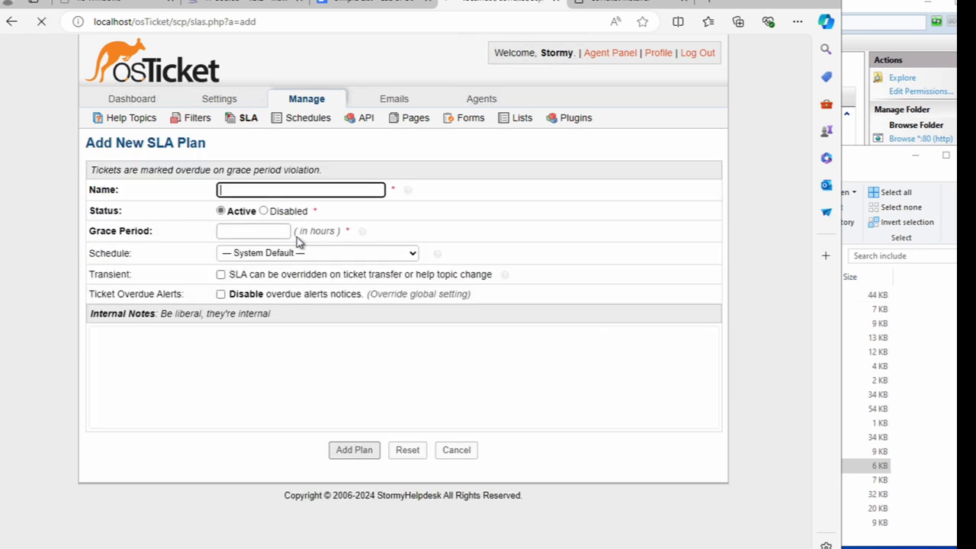
{"action": "left_click", "coordinate": [283, 192]}
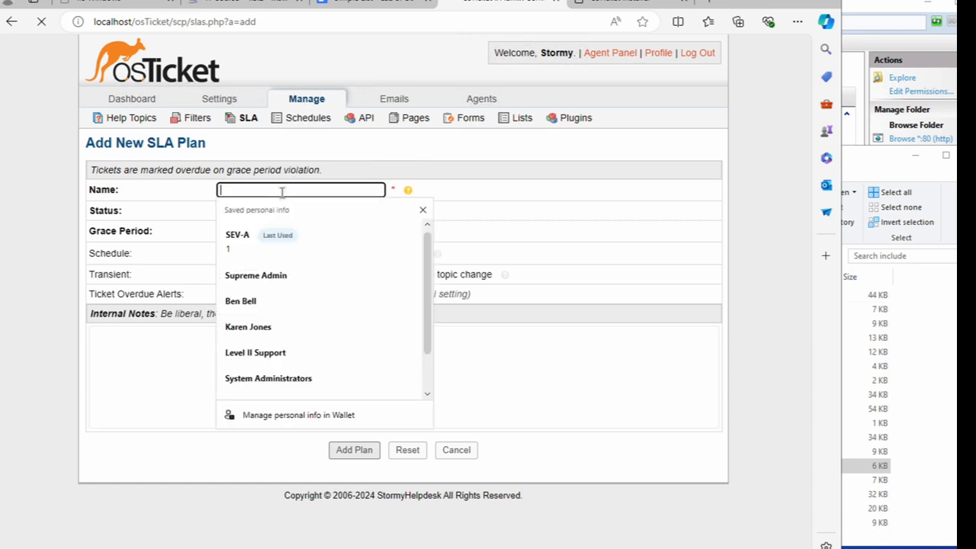
{"action": "type", "text": "SE"}
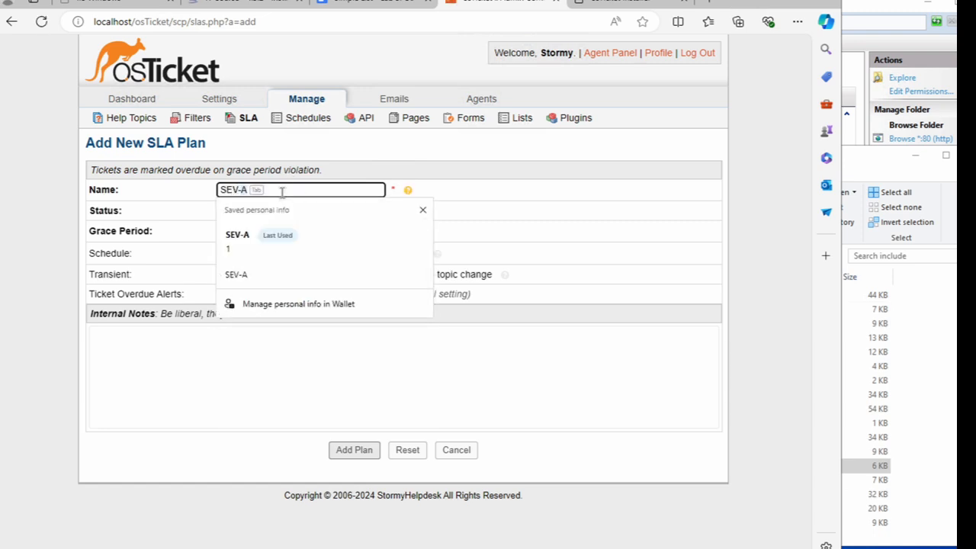
{"action": "type", "text": "V-B"}
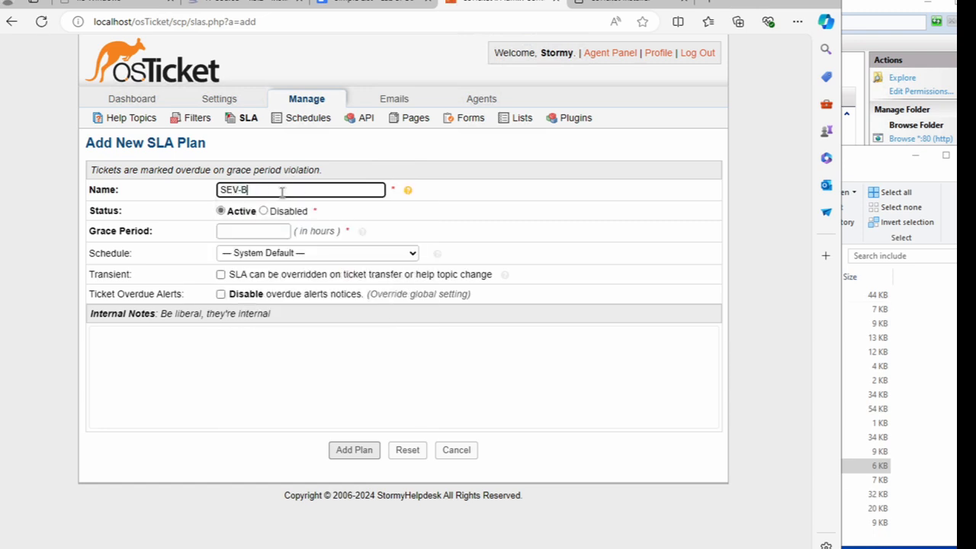
{"action": "left_click", "coordinate": [251, 231]}
{"action": "type", "text": "4"}
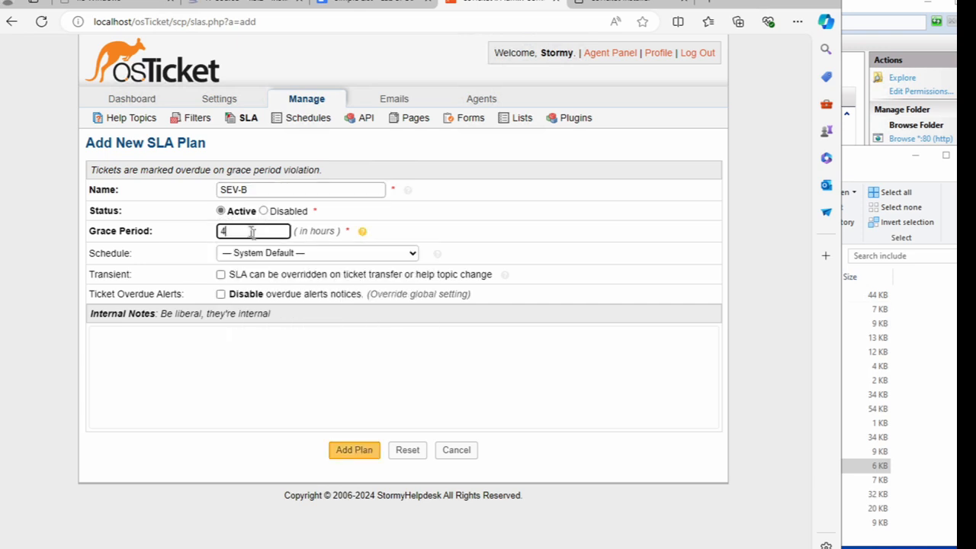
{"action": "left_click", "coordinate": [290, 260]}
{"action": "left_click", "coordinate": [284, 291]}
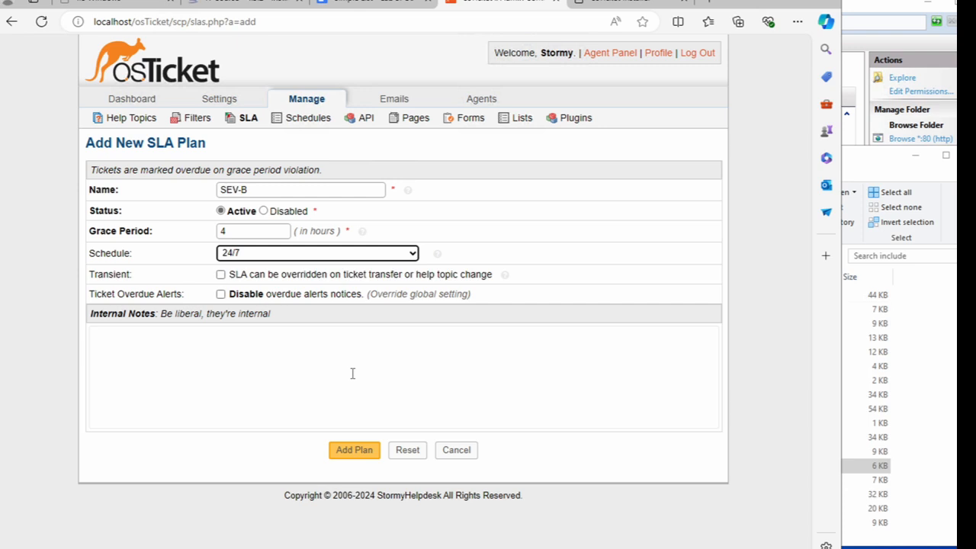
{"action": "left_click", "coordinate": [344, 451]}
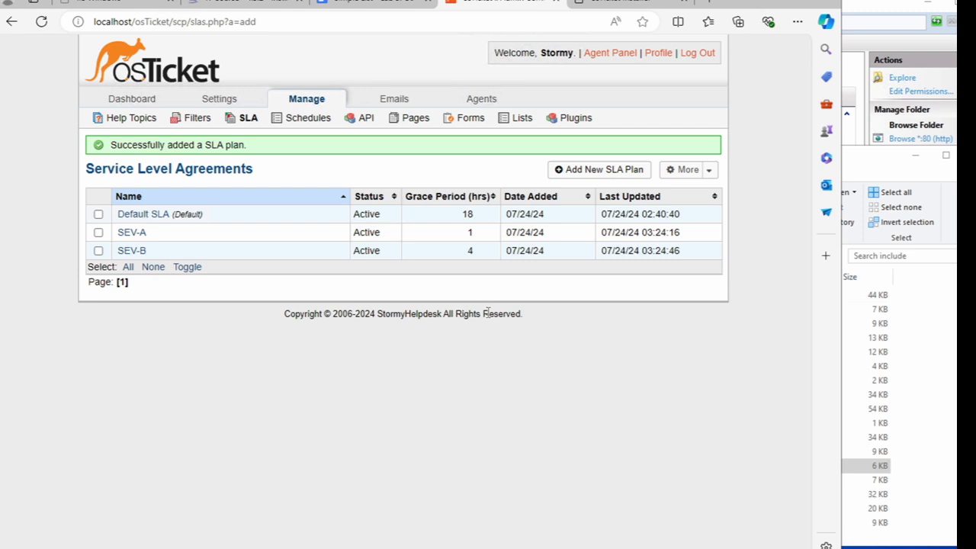
{"action": "left_click", "coordinate": [595, 169]}
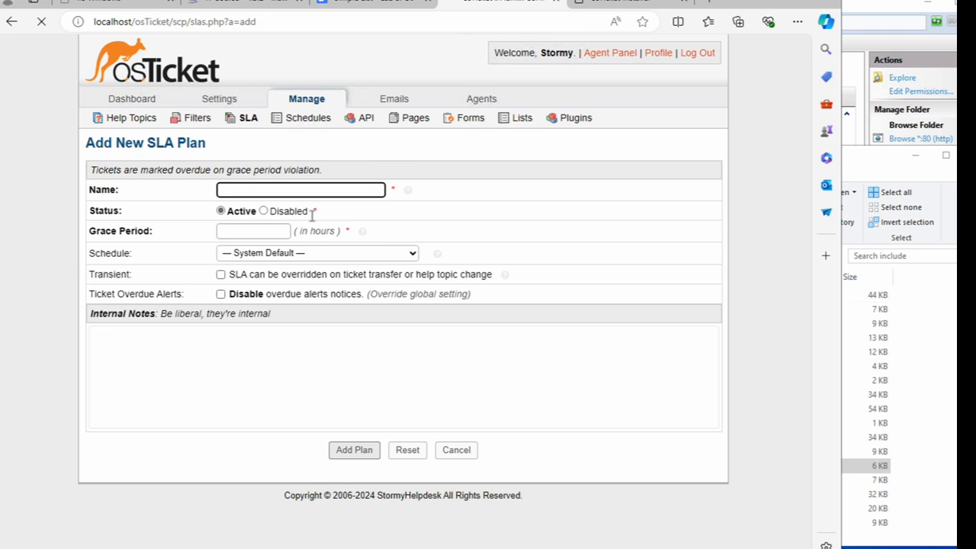
- Name the plan 'SEV-C' with grace period 8 on the Monday-Friday 8am-5pm with U.S. Holidays schedule, and save it
{"action": "type", "text": "SEV-"}
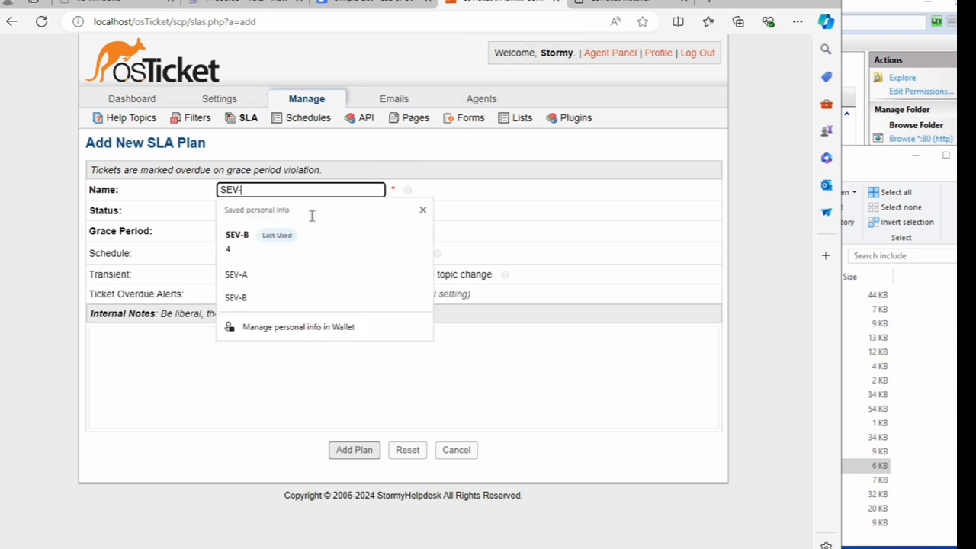
{"action": "type", "text": "C"}
{"action": "left_click", "coordinate": [260, 232]}
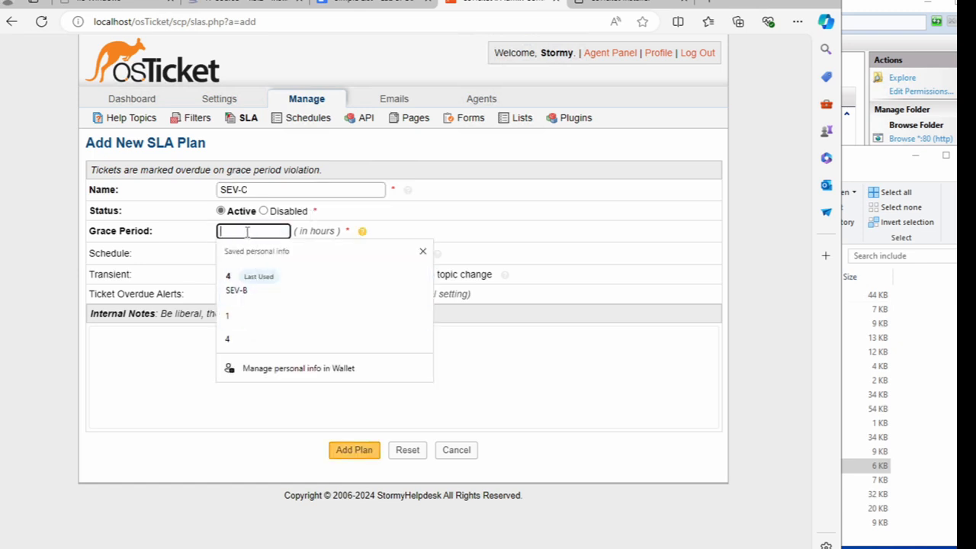
{"action": "type", "text": "8"}
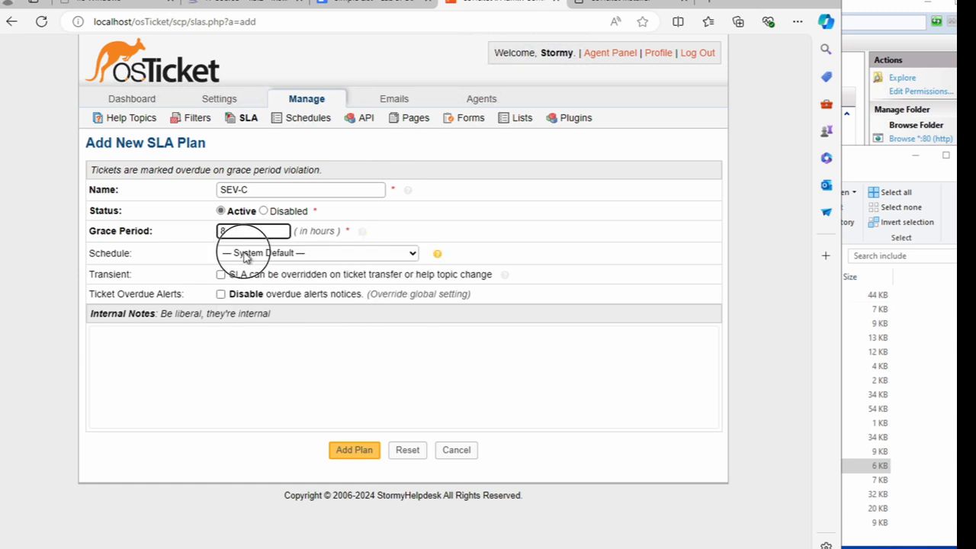
{"action": "left_click", "coordinate": [246, 253]}
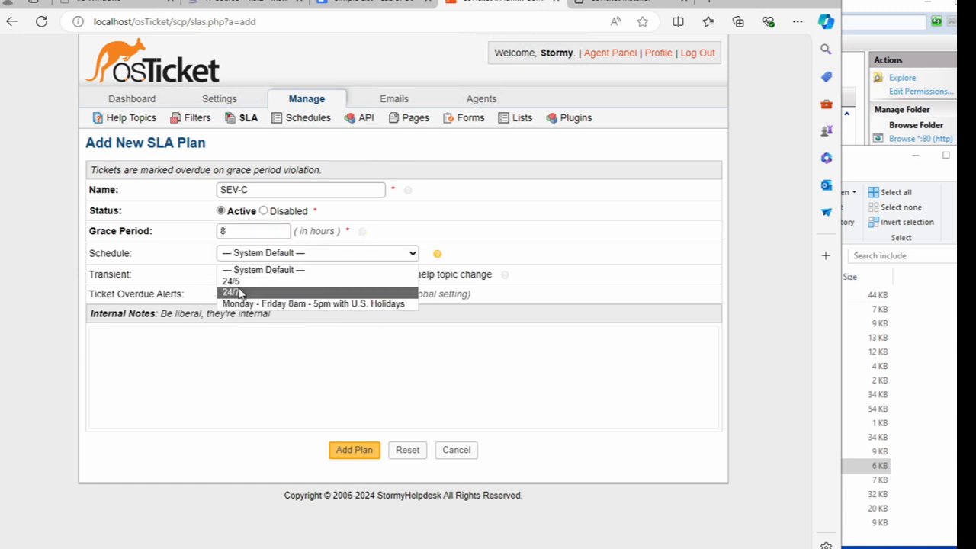
{"action": "left_click", "coordinate": [241, 303]}
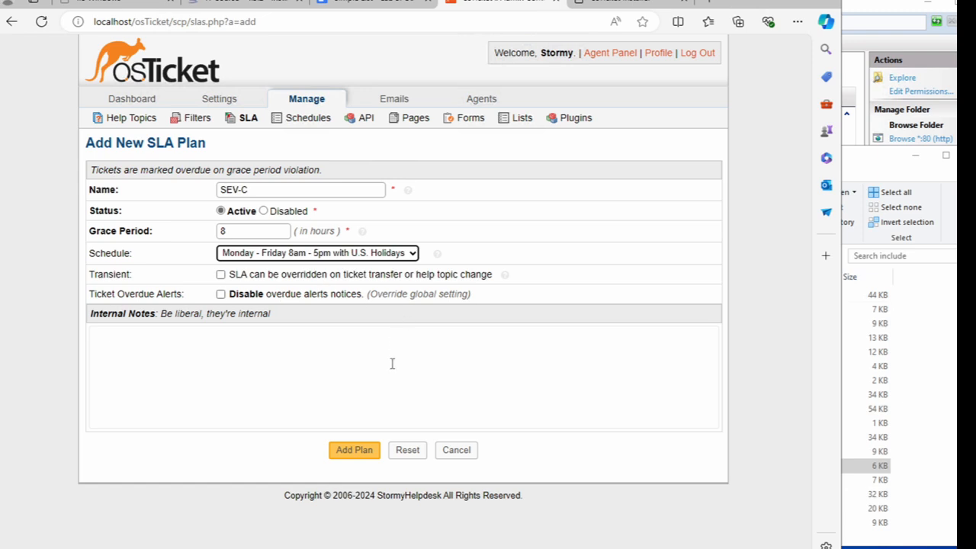
{"action": "left_click", "coordinate": [356, 451]}
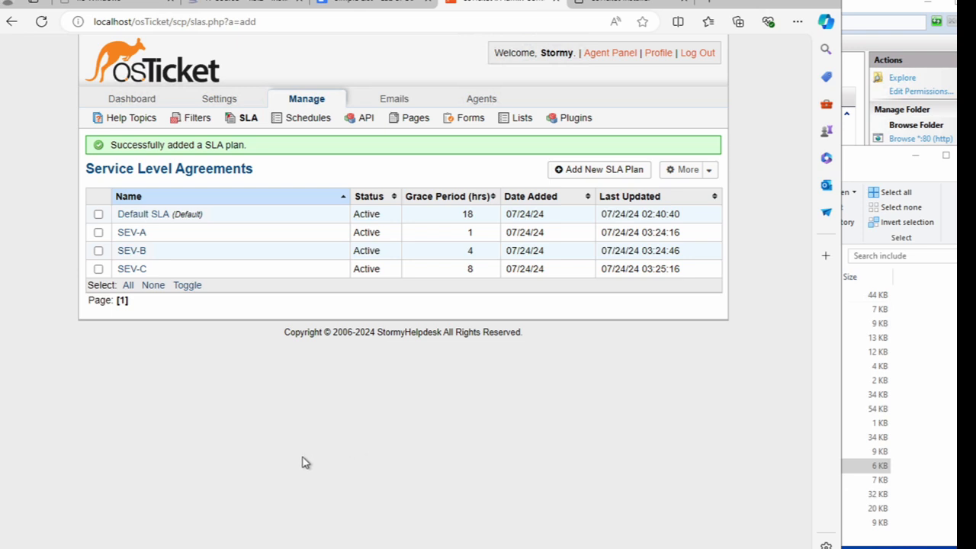
- Add a top-level help topic named 'Business Critical' and return to the help topics list
{"action": "left_click", "coordinate": [133, 125]}
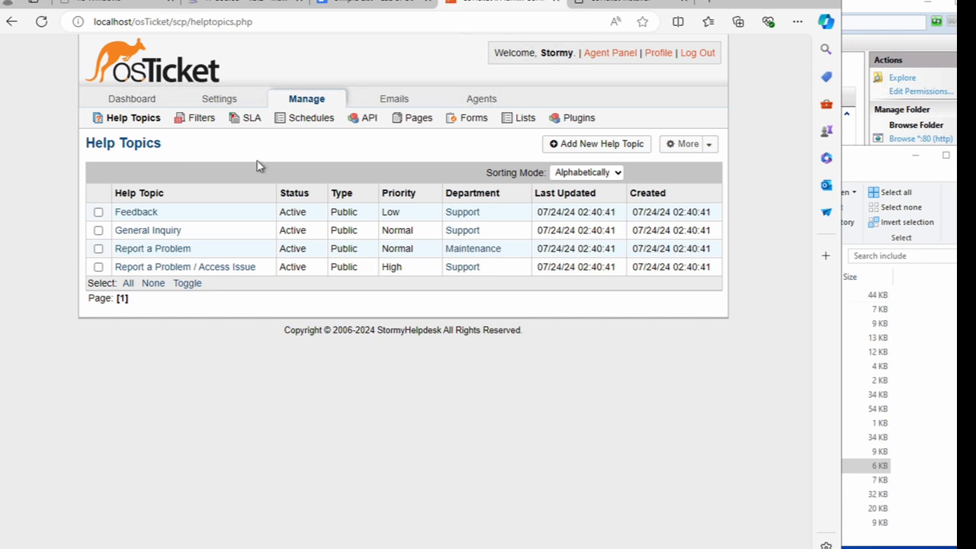
{"action": "left_click", "coordinate": [564, 145]}
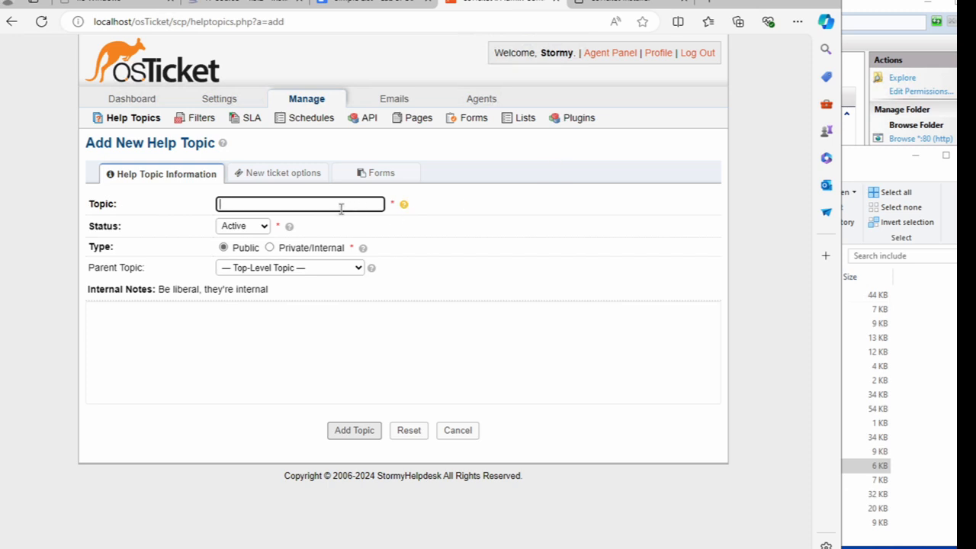
{"action": "type", "text": "Business Critical"}
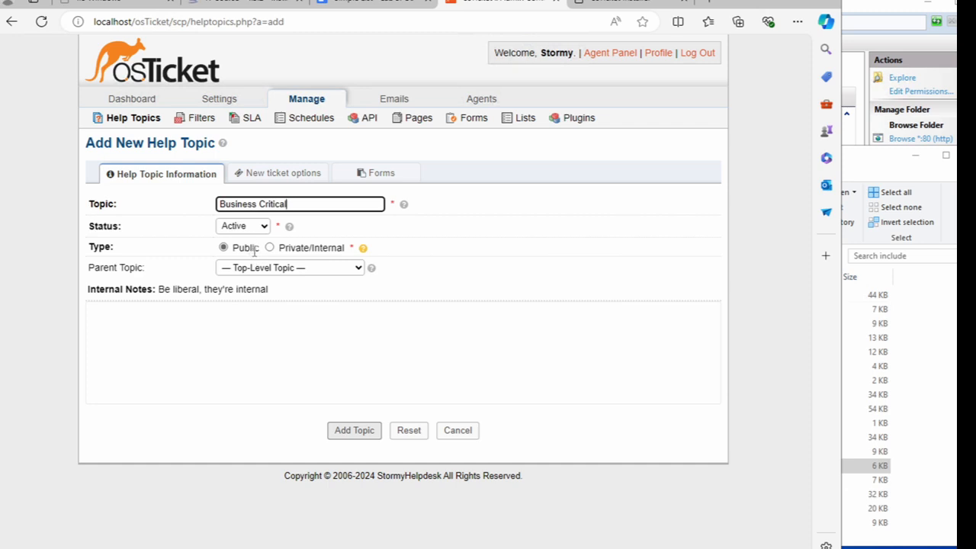
{"action": "left_click", "coordinate": [272, 272]}
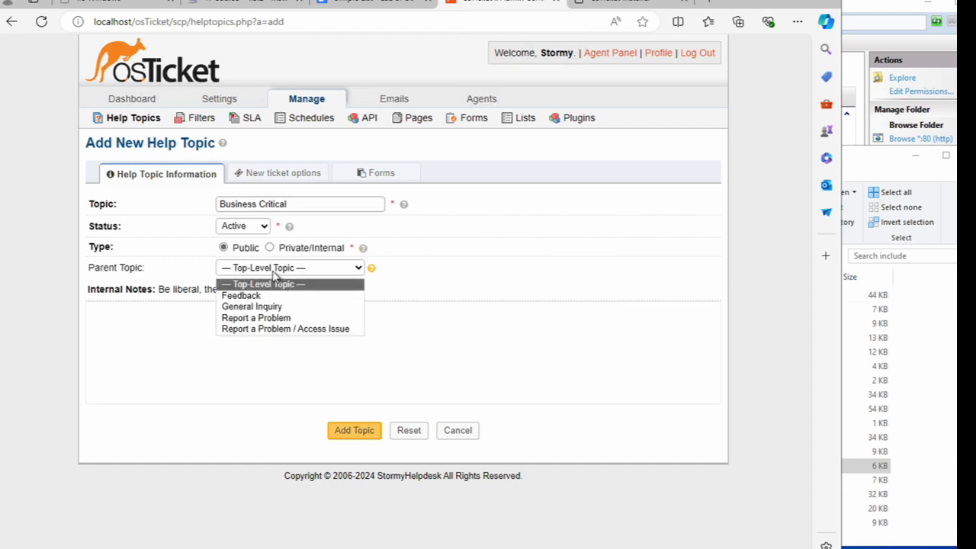
{"action": "left_click", "coordinate": [302, 285]}
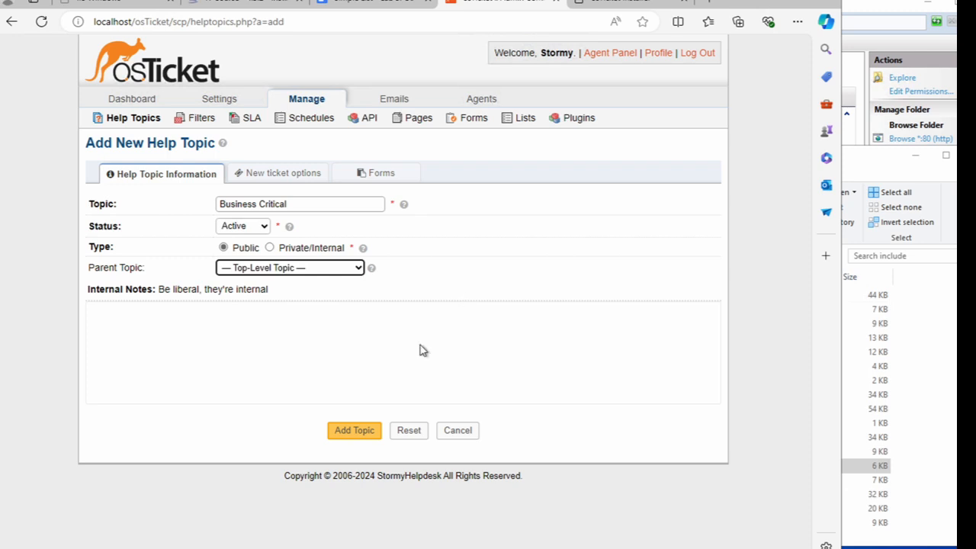
{"action": "left_click", "coordinate": [354, 433]}
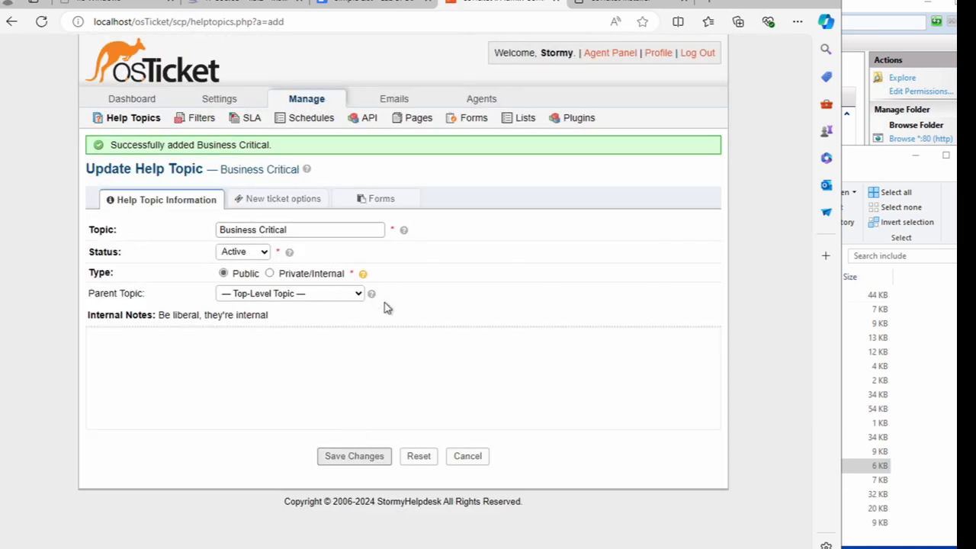
{"action": "left_click", "coordinate": [137, 119]}
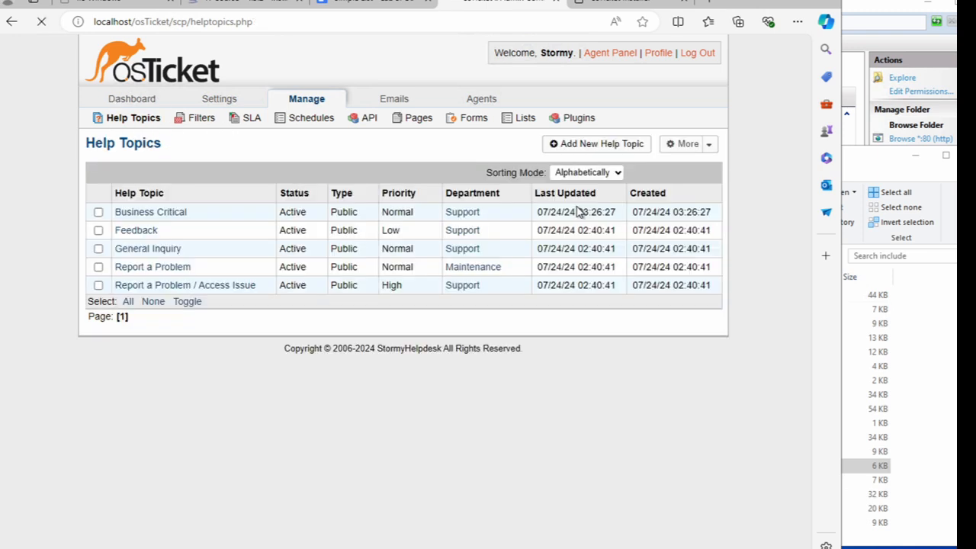
- Add a help topic named 'Personal Computer Issue', correcting typos in the name
{"action": "left_click", "coordinate": [590, 147]}
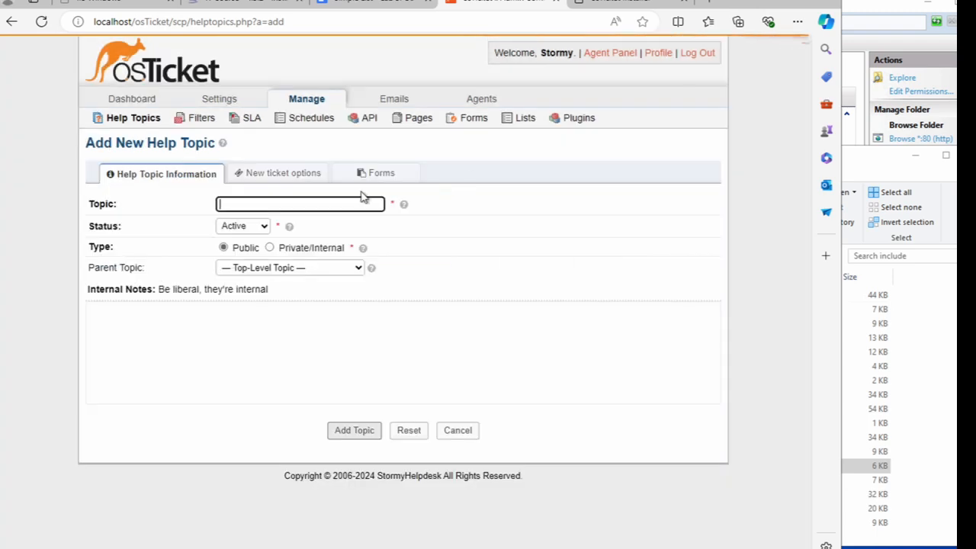
{"action": "type", "text": "Pe"}
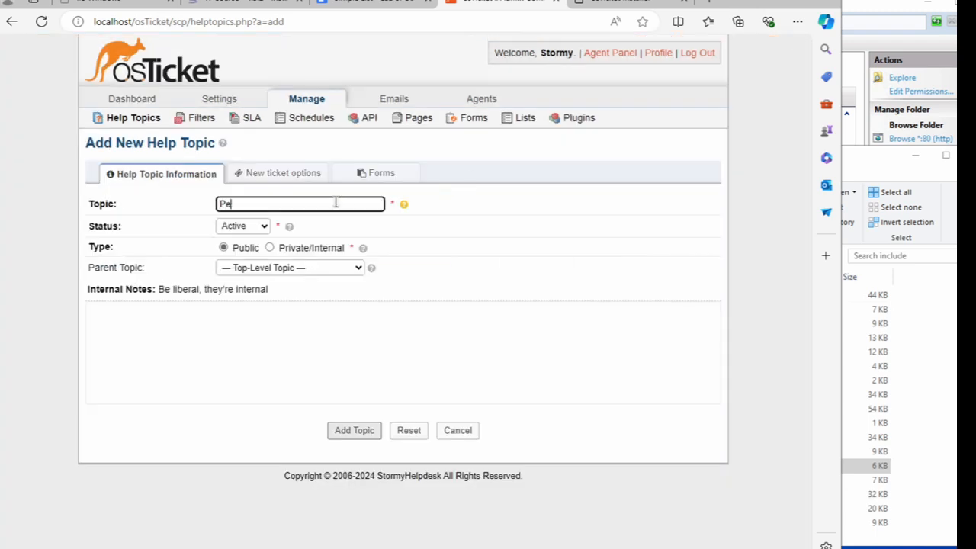
{"action": "type", "text": "rsoona"}
{"action": "key", "text": "BackSpace"}
{"action": "key", "text": "BackSpace"}
{"action": "key", "text": "BackSpace"}
{"action": "type", "text": "nal Copm"}
{"action": "key", "text": "BackSpace"}
{"action": "key", "text": "BackSpace"}
{"action": "type", "text": "mputer Issue"}
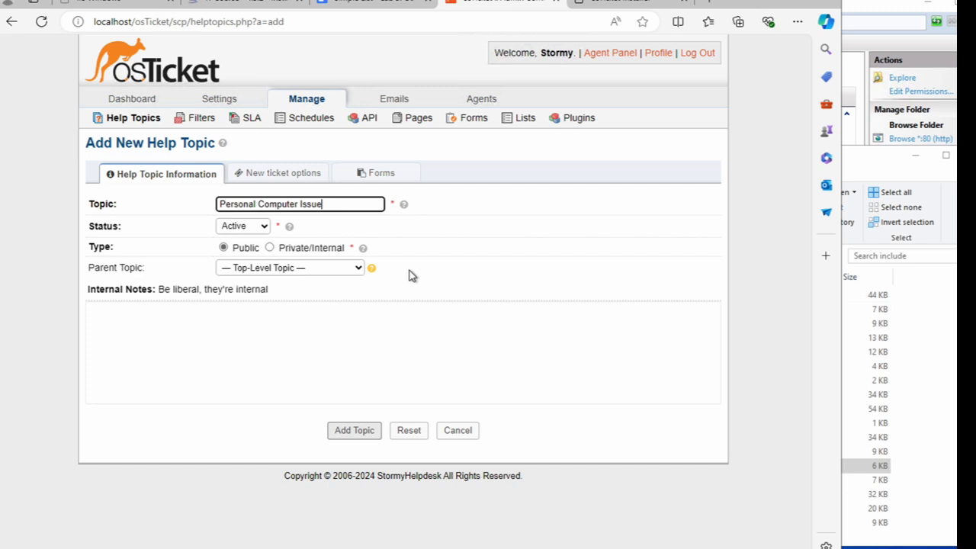
{"action": "left_click", "coordinate": [365, 433]}
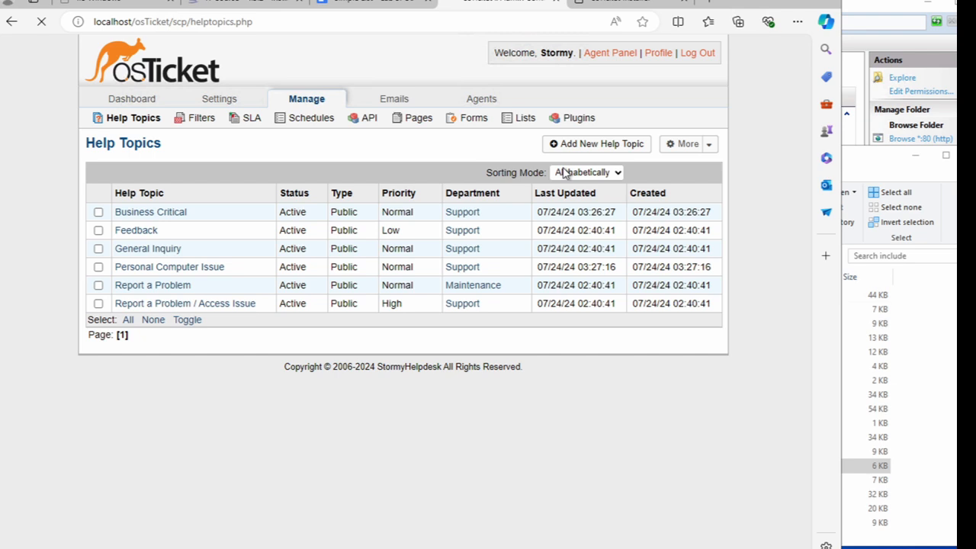
- Add a help topic named 'Equipment Request' and go back to the help topics list
{"action": "left_click", "coordinate": [586, 146]}
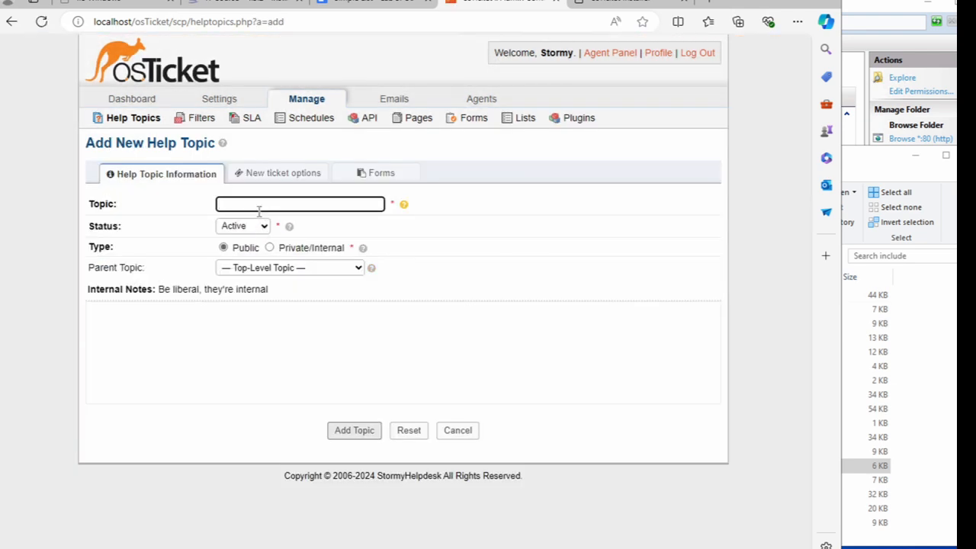
{"action": "type", "text": "Equipment Request"}
{"action": "left_click", "coordinate": [357, 430]}
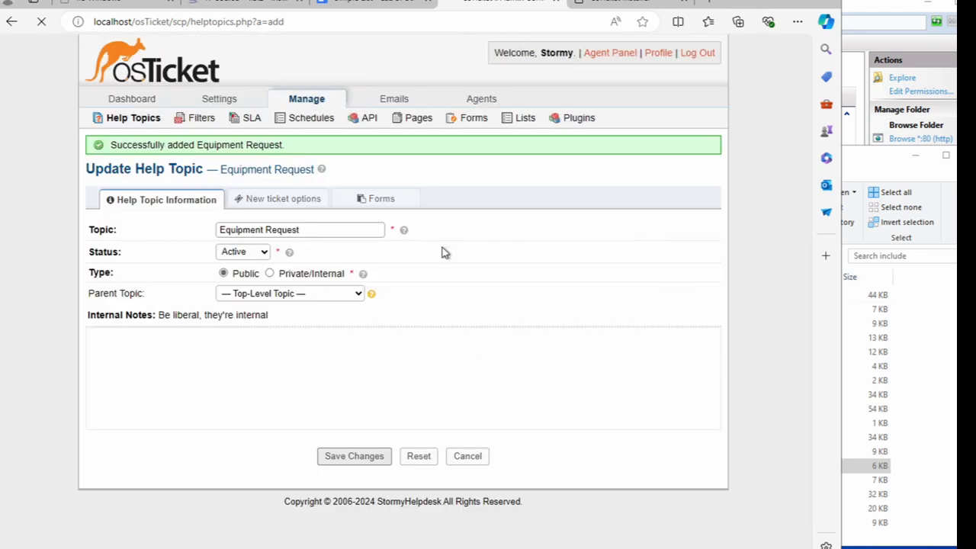
{"action": "left_click", "coordinate": [132, 128]}
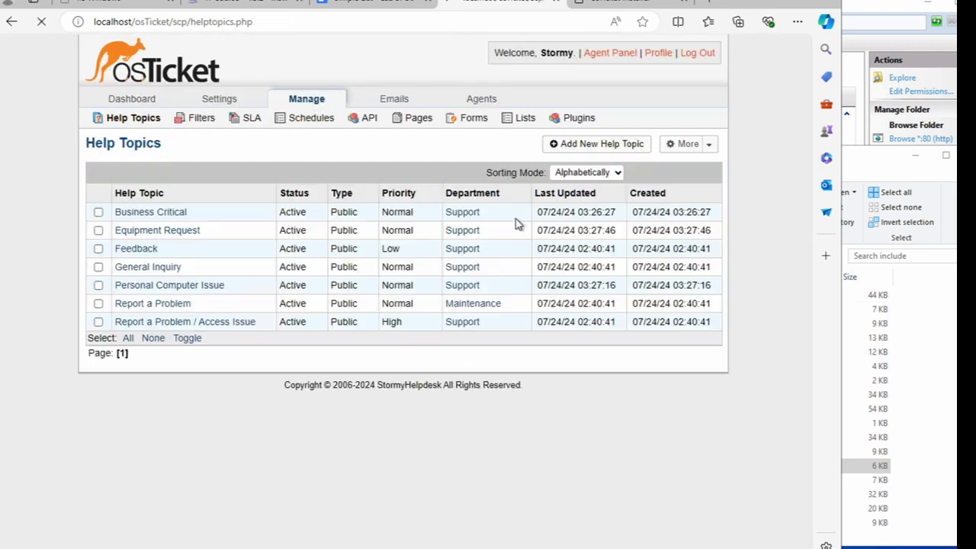
- Add a help topic named 'Password Reset' and go back to the help topics list
{"action": "left_click", "coordinate": [586, 146]}
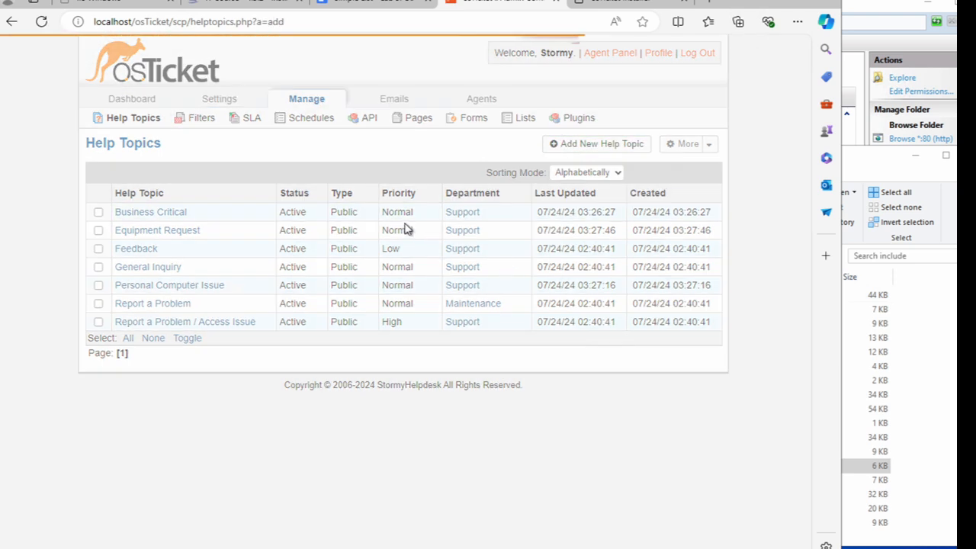
{"action": "left_click", "coordinate": [282, 206]}
{"action": "type", "text": "Passwor"}
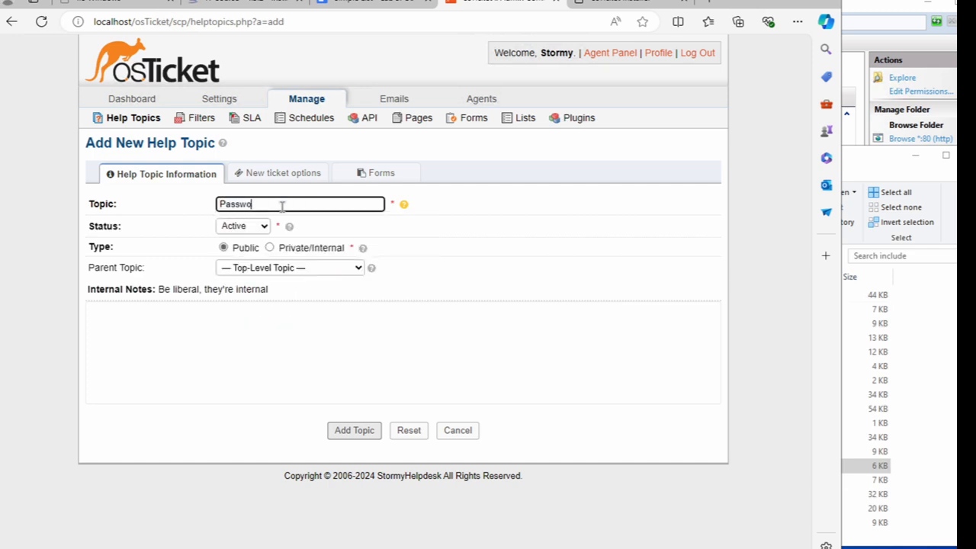
{"action": "type", "text": "d Reset"}
{"action": "left_click", "coordinate": [347, 433]}
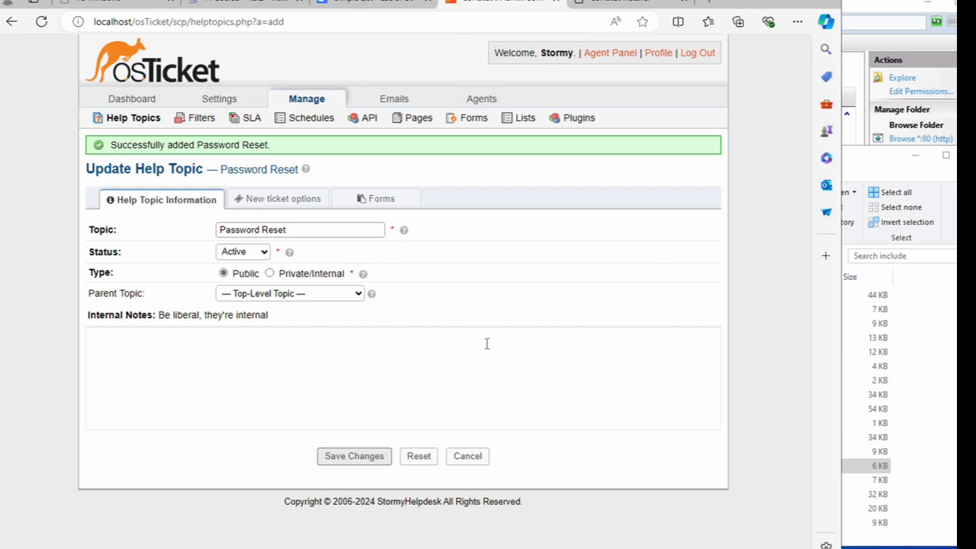
{"action": "left_click", "coordinate": [143, 119]}
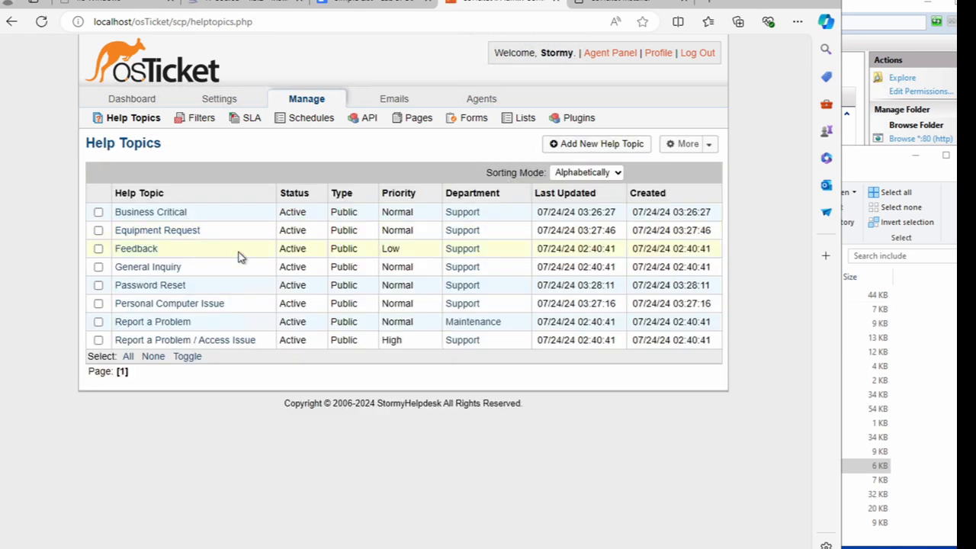